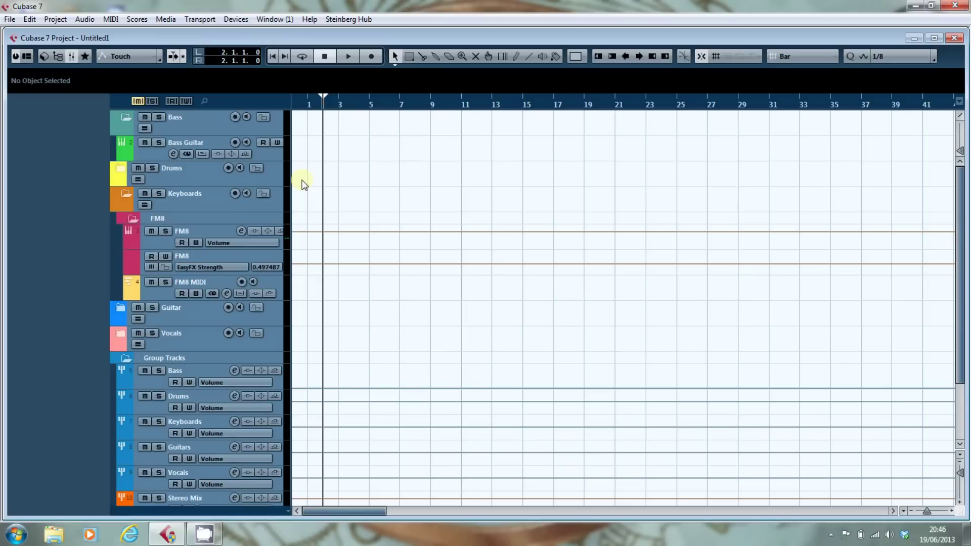
- Open Preferences at Appearance > Colors > General, showing the Basic Color and Desktop Color settings
{"action": "left_click", "coordinate": [10, 19]}
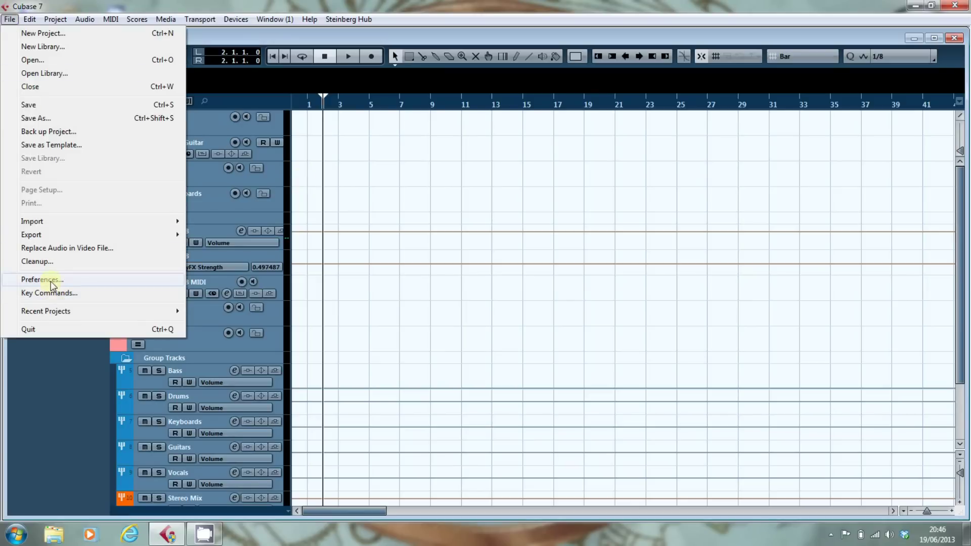
{"action": "left_click", "coordinate": [138, 280]}
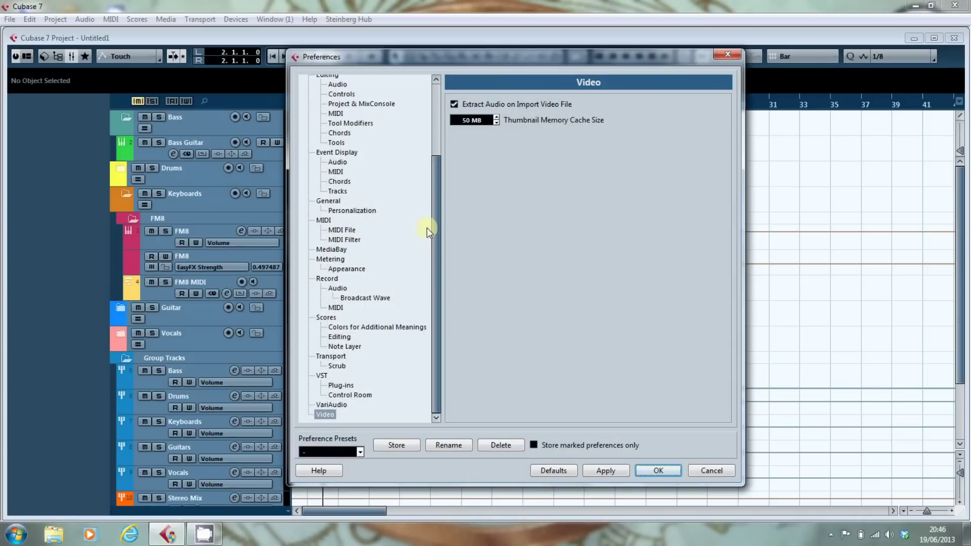
{"action": "left_click_drag", "start_coordinate": [436, 235], "coordinate": [438, 147]}
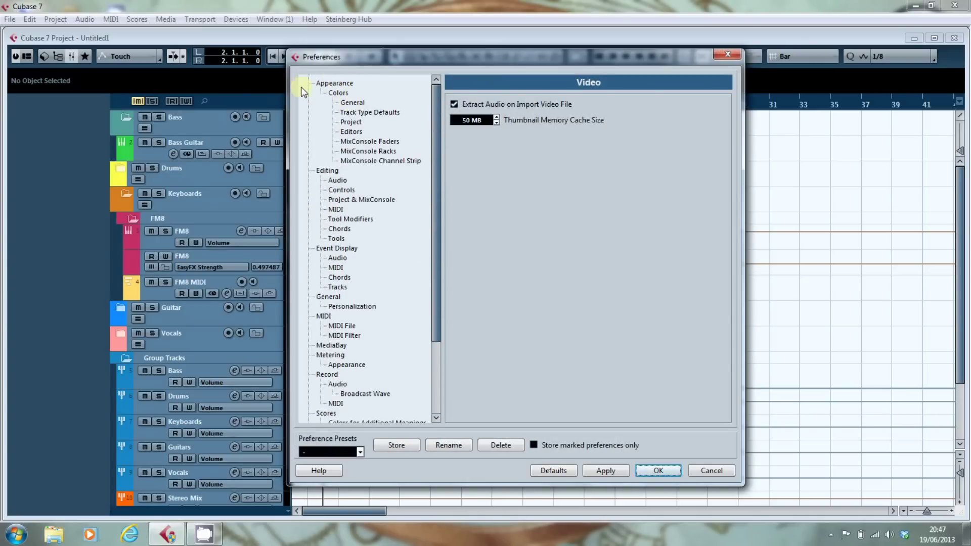
{"action": "left_click", "coordinate": [353, 103]}
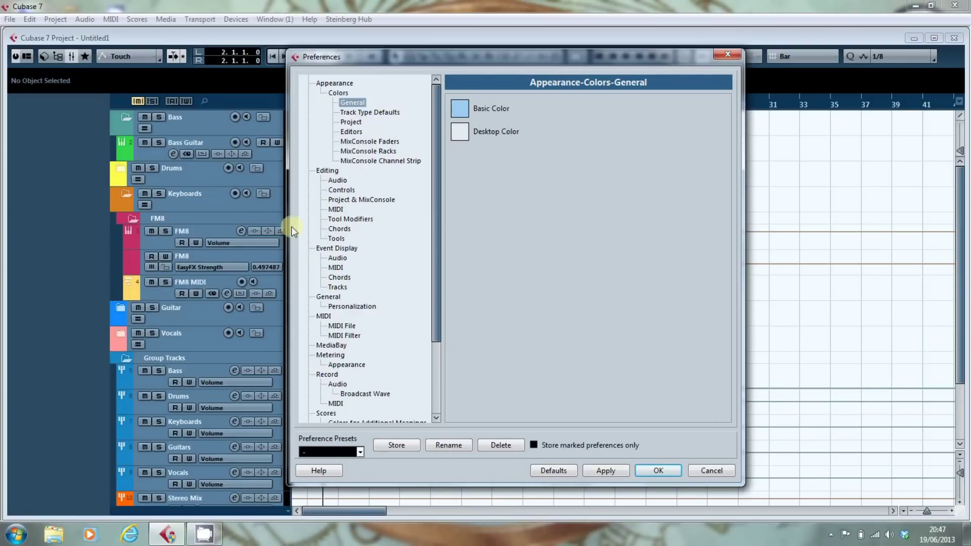
- Show the Track Type Defaults page with default colours for MIDI, Audio, Instrument, Group, Effect, ReWire and Other tracks
{"action": "left_click", "coordinate": [390, 113]}
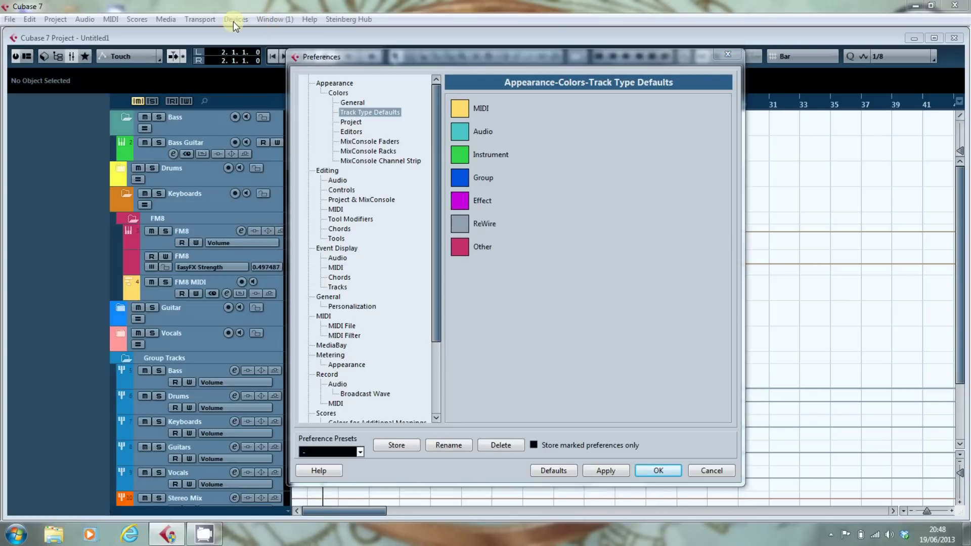
- Cancel Preferences and briefly look at the VST Instruments rack before closing it
{"action": "left_click", "coordinate": [716, 472]}
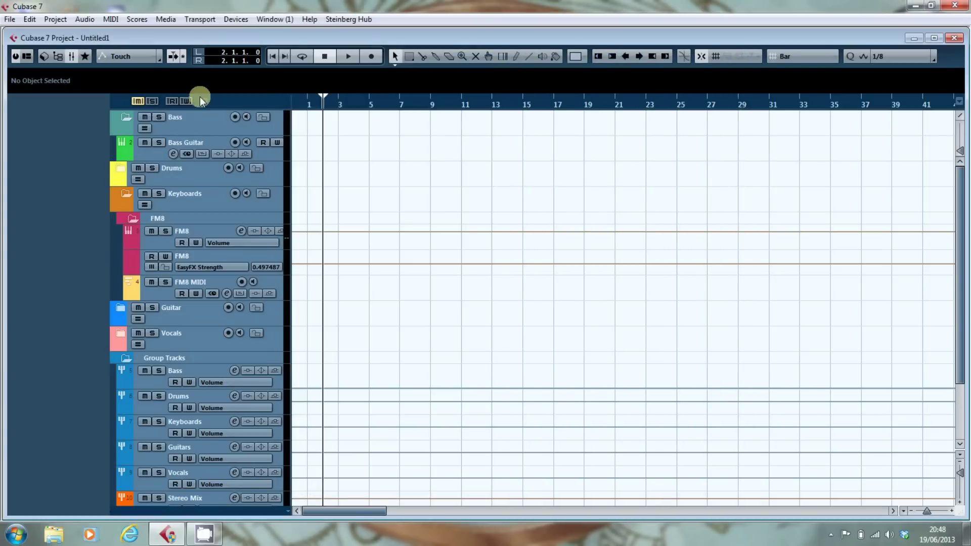
{"action": "left_click", "coordinate": [235, 20]}
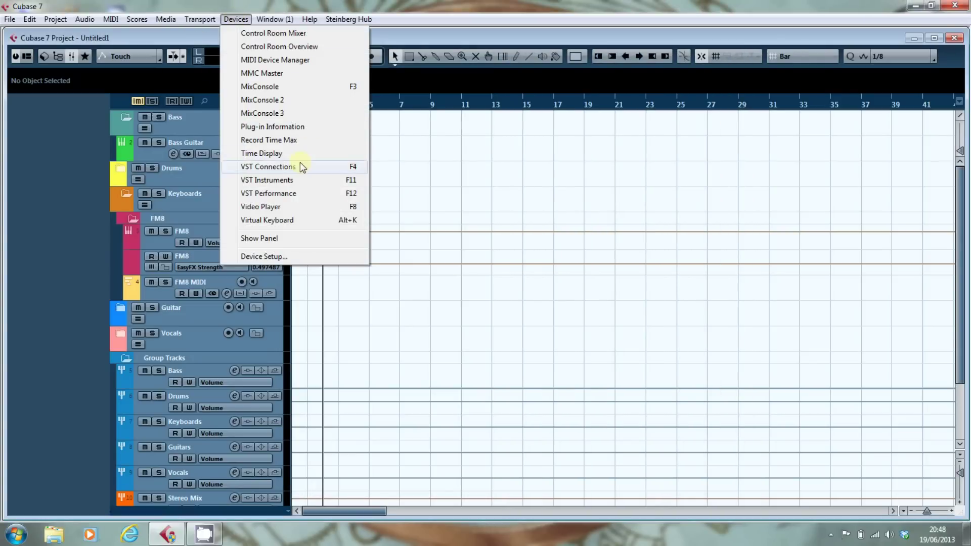
{"action": "left_click", "coordinate": [293, 179]}
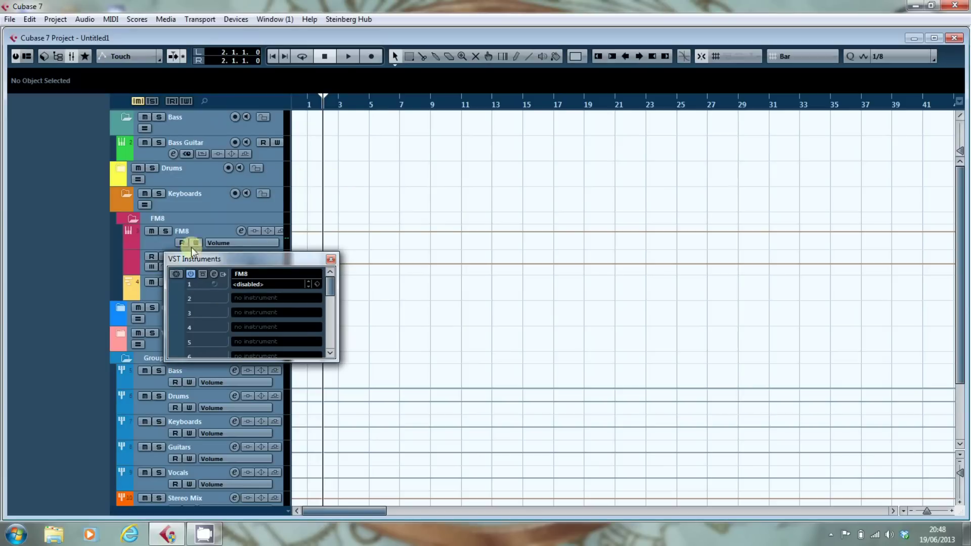
{"action": "left_click", "coordinate": [332, 260]}
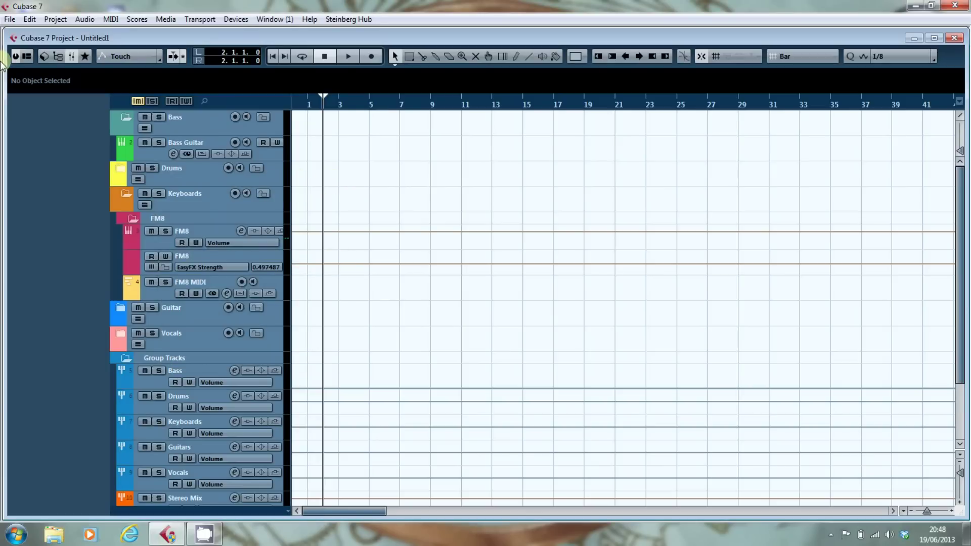
- Reopen Preferences, move the dialog right, and show the Project colours page
{"action": "left_click", "coordinate": [10, 19]}
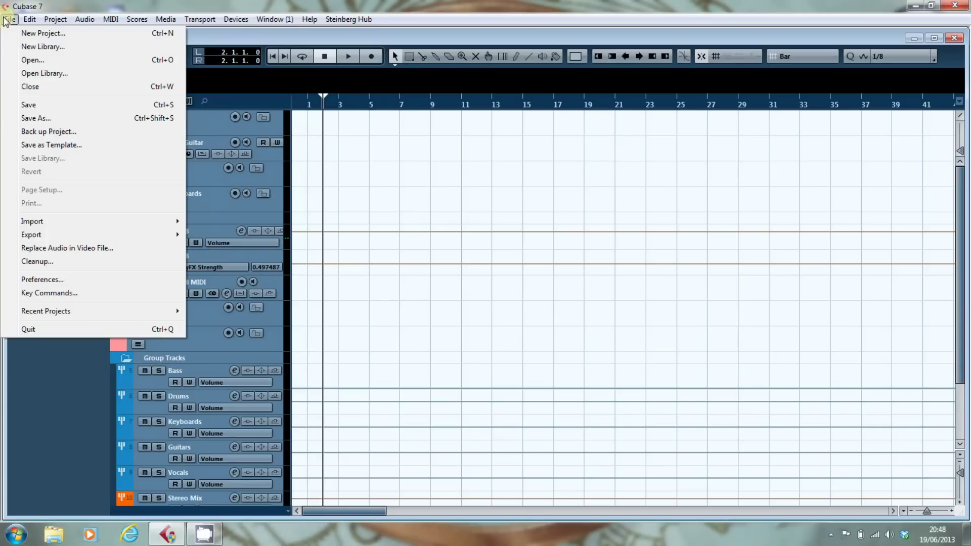
{"action": "left_click", "coordinate": [42, 281]}
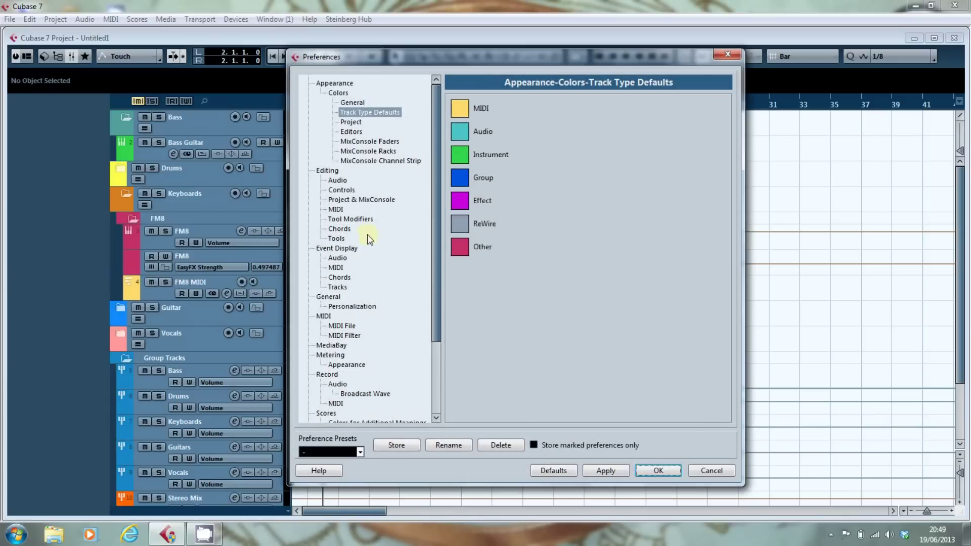
{"action": "left_click_drag", "start_coordinate": [573, 61], "coordinate": [621, 69]}
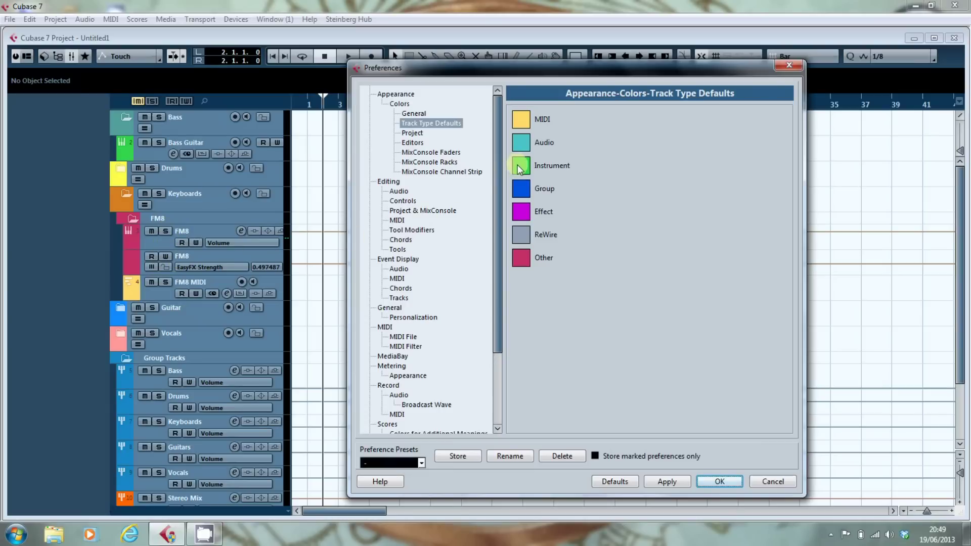
{"action": "left_click", "coordinate": [528, 264]}
- Compare the Project and Editors colour settings, ending on the Project page
{"action": "left_click", "coordinate": [409, 132]}
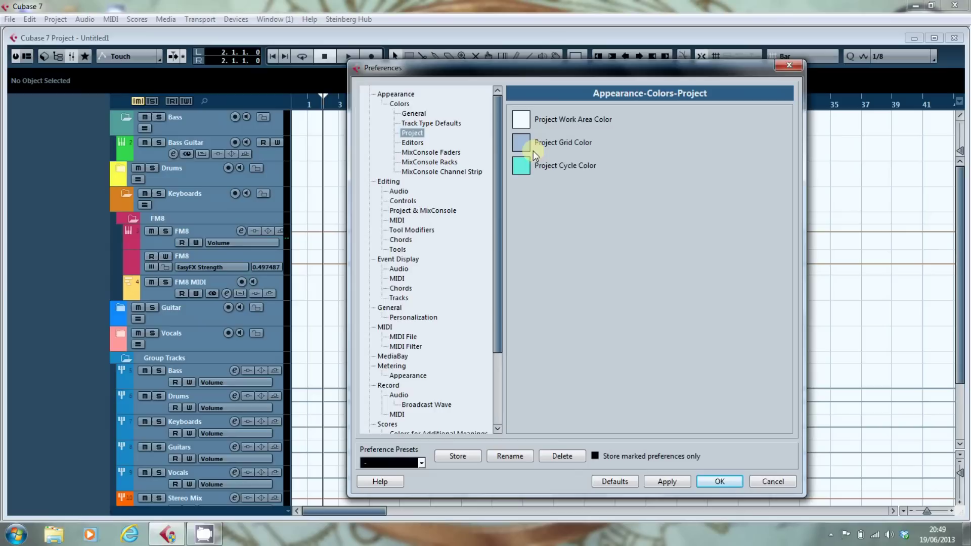
{"action": "left_click", "coordinate": [410, 142]}
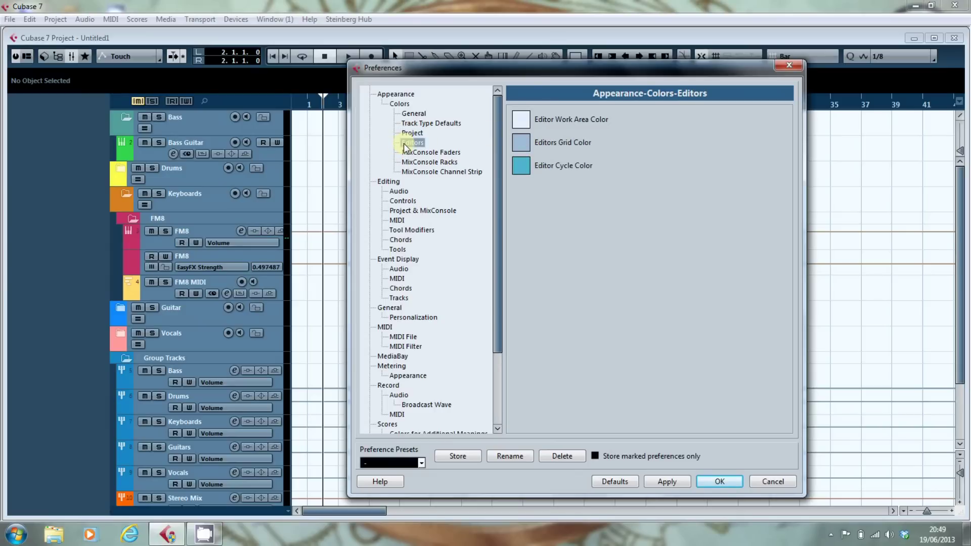
{"action": "left_click", "coordinate": [405, 132]}
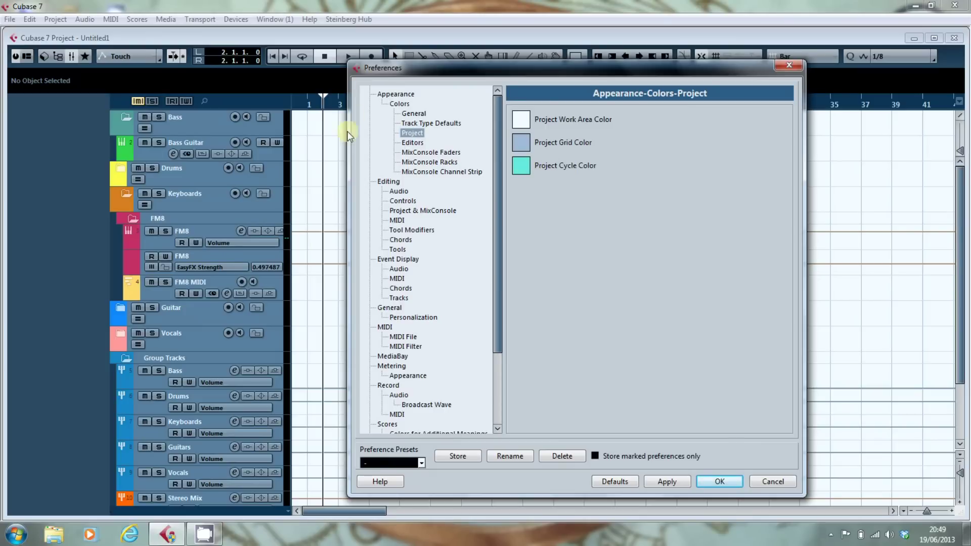
- Cancel Preferences and mark a cycle range from bar 2 to bar 19 in the ruler
{"action": "left_click", "coordinate": [766, 483]}
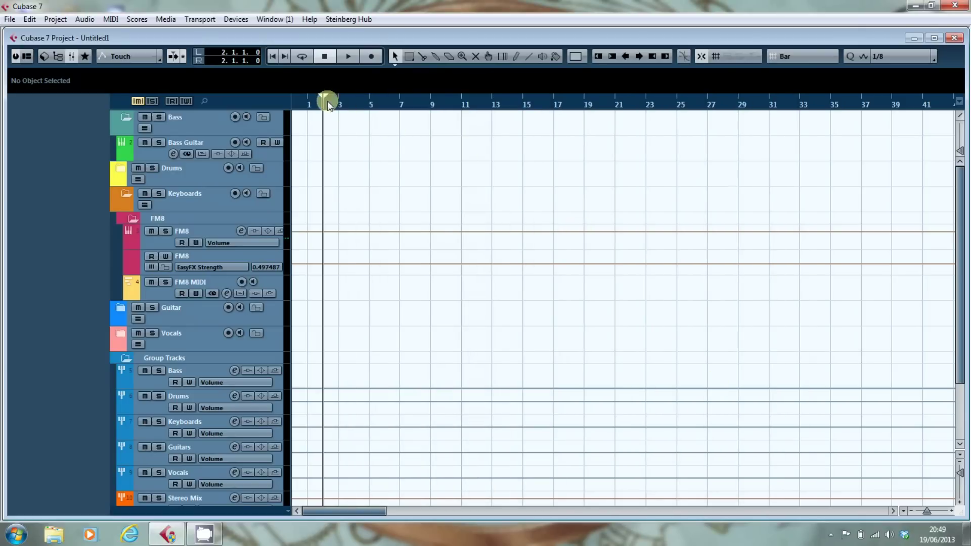
{"action": "left_click_drag", "start_coordinate": [324, 96], "coordinate": [489, 97]}
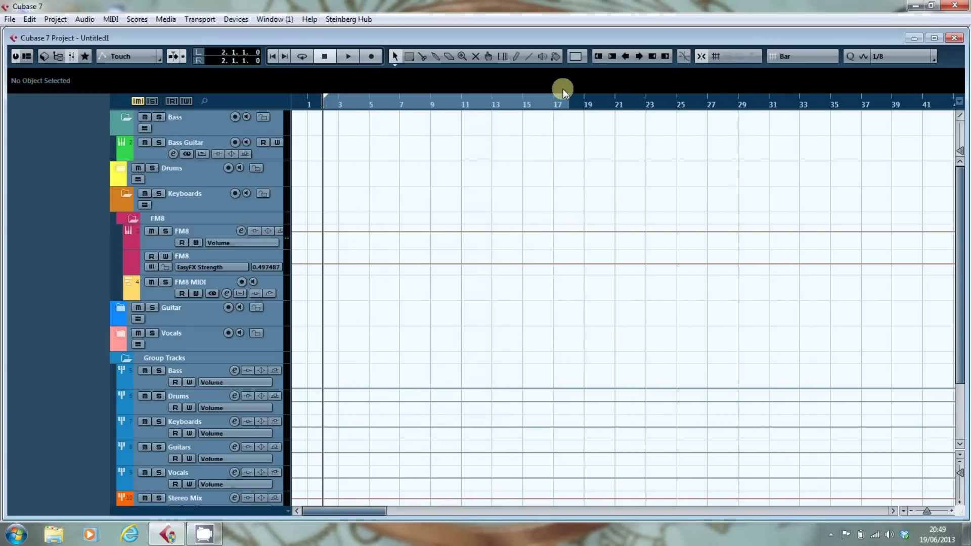
{"action": "left_click", "coordinate": [578, 90], "text": "alt"}
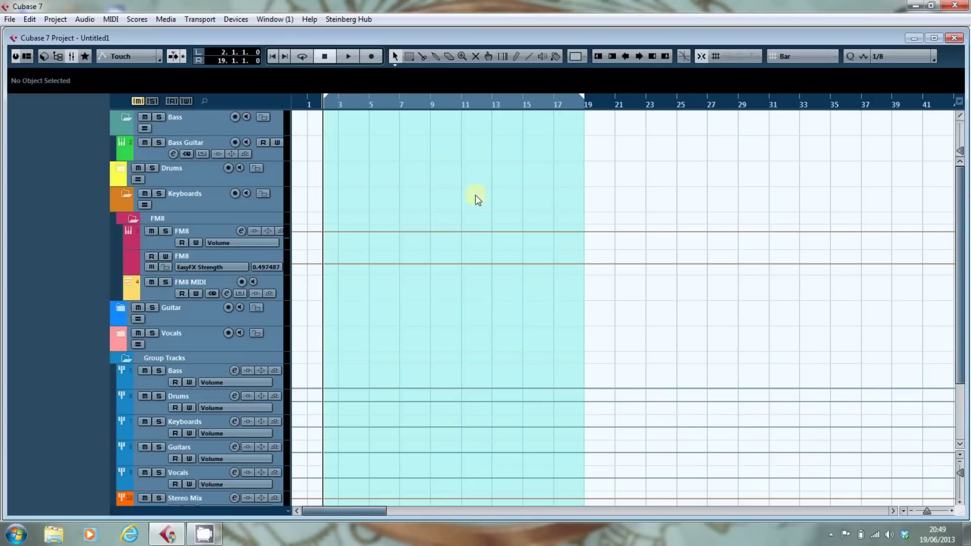
{"action": "left_click", "coordinate": [10, 19]}
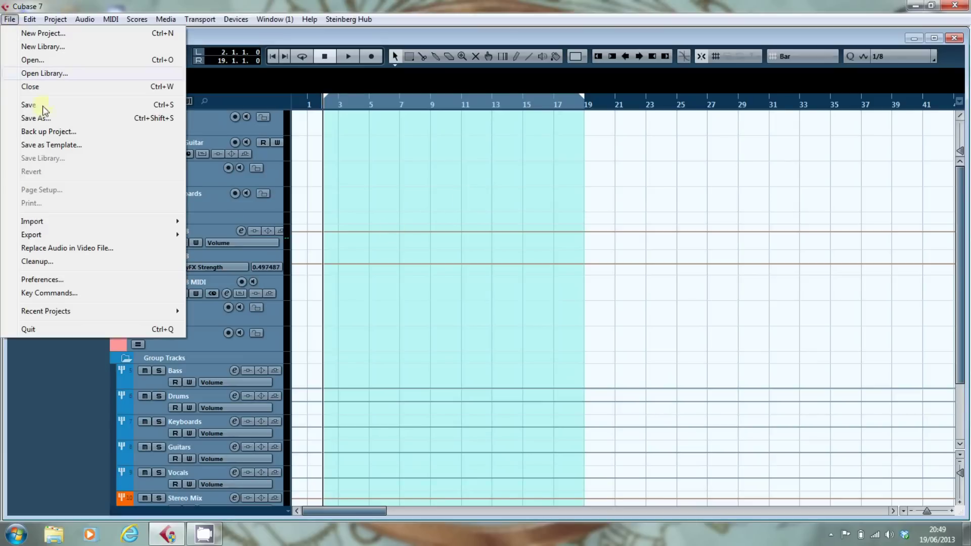
{"action": "left_click", "coordinate": [97, 279]}
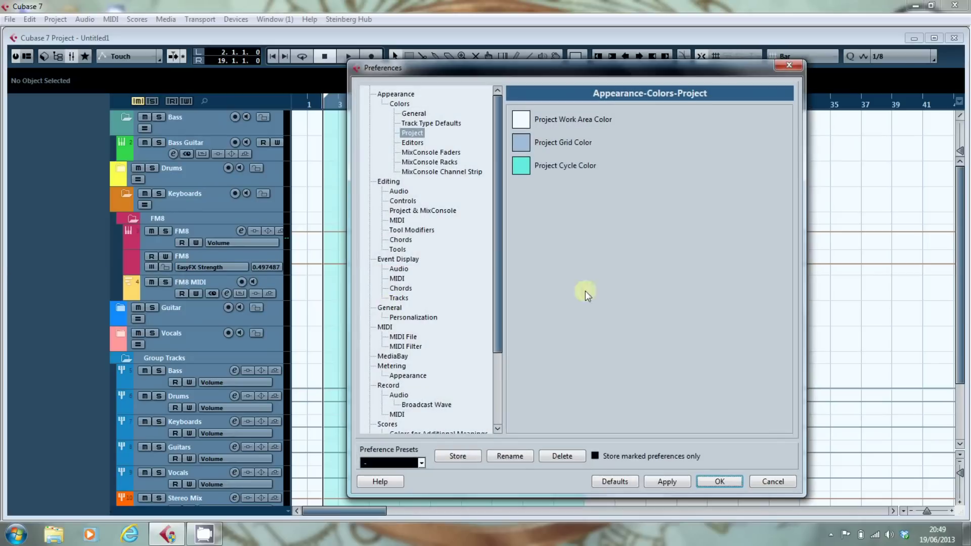
{"action": "left_click", "coordinate": [522, 165]}
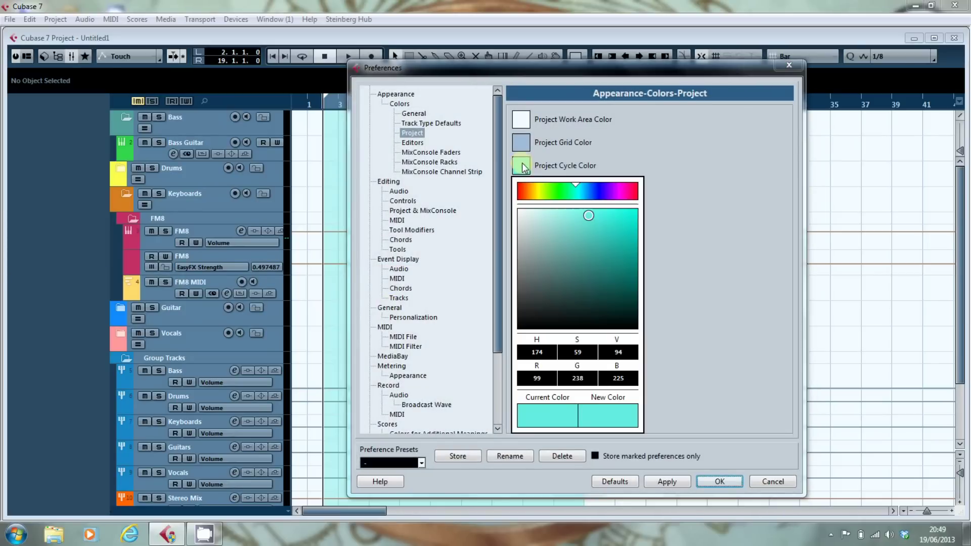
{"action": "left_click", "coordinate": [539, 192]}
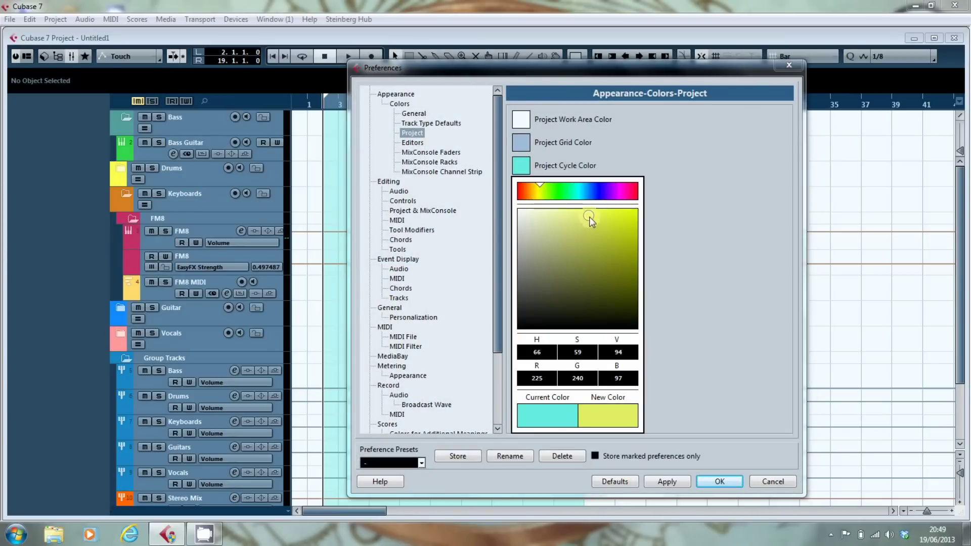
{"action": "mouse_move", "coordinate": [589, 218]}
{"action": "left_mouse_down"}
{"action": "mouse_move", "coordinate": [563, 242]}
{"action": "mouse_move", "coordinate": [562, 207]}
{"action": "mouse_move", "coordinate": [518, 198]}
{"action": "mouse_move", "coordinate": [638, 266]}
{"action": "mouse_move", "coordinate": [624, 266]}
{"action": "left_mouse_up"}
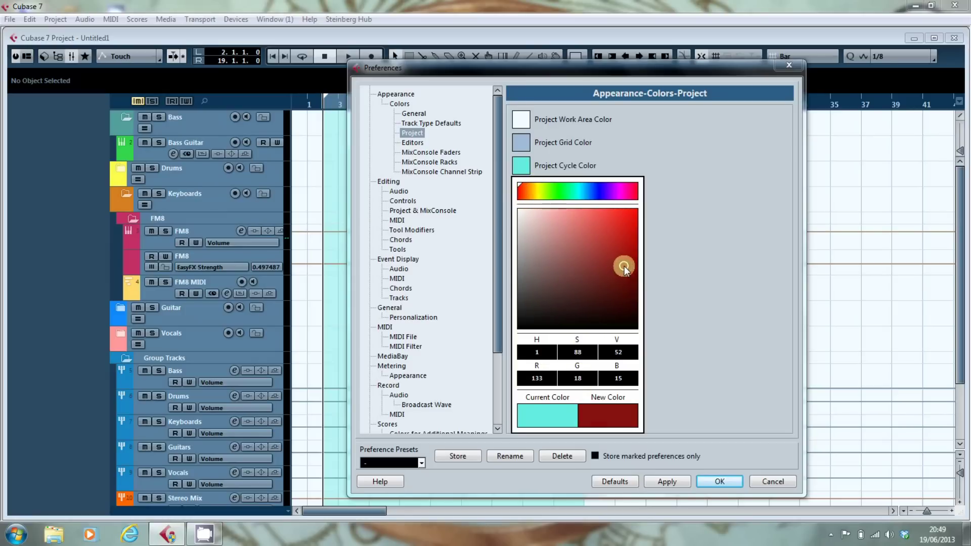
{"action": "left_click", "coordinate": [726, 482]}
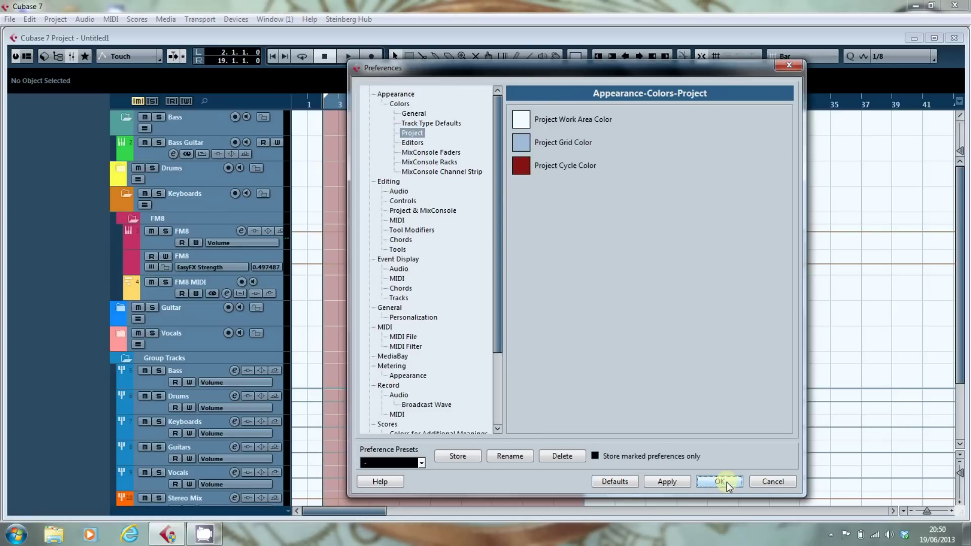
{"action": "left_click", "coordinate": [721, 481]}
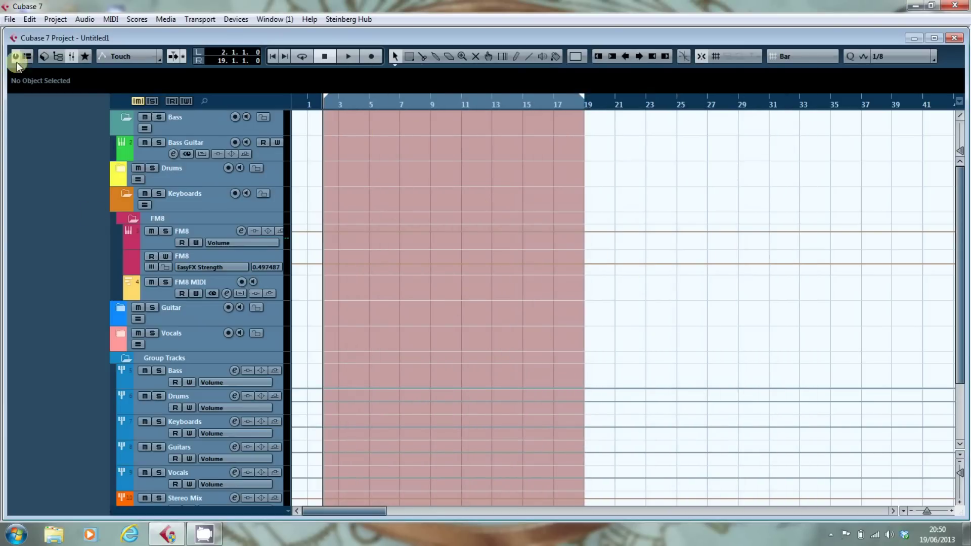
- In Preferences, change the Project Cycle Color from dark red to a light cyan
{"action": "left_click", "coordinate": [10, 20]}
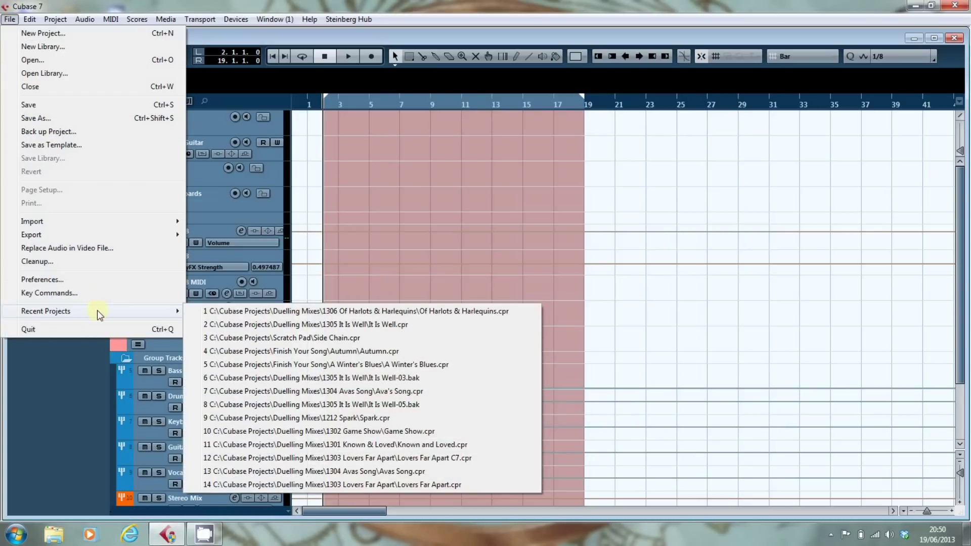
{"action": "left_click", "coordinate": [84, 280]}
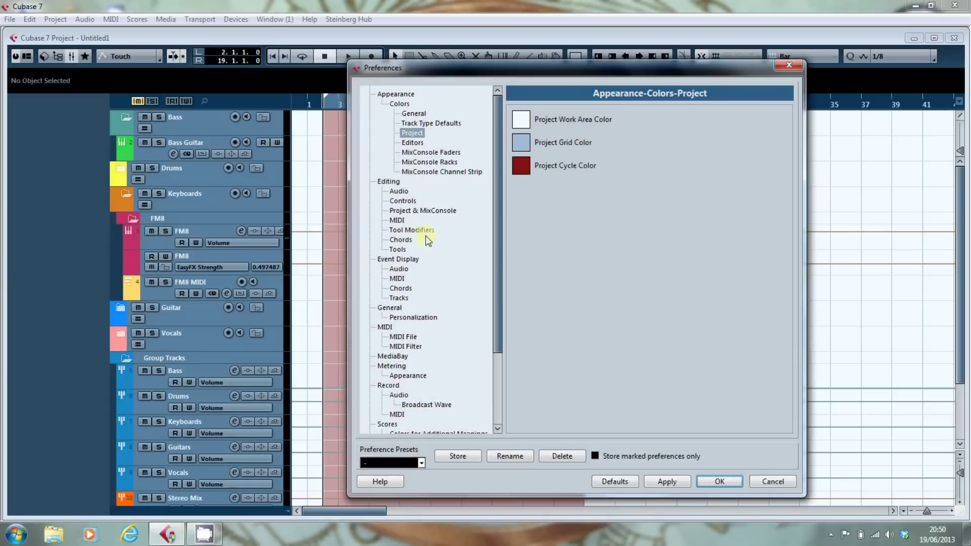
{"action": "left_click", "coordinate": [522, 165]}
{"action": "left_click_drag", "start_coordinate": [538, 187], "coordinate": [534, 185]}
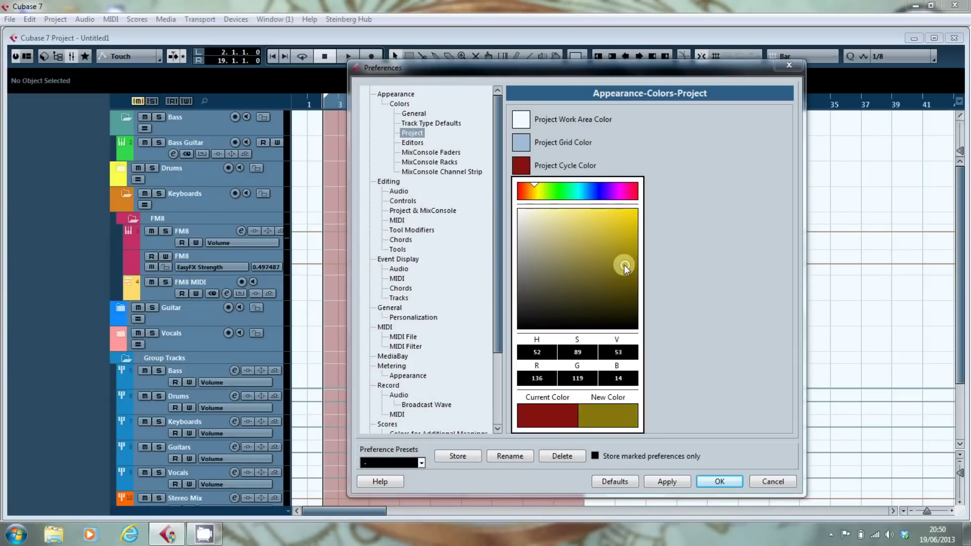
{"action": "mouse_move", "coordinate": [582, 216]}
{"action": "left_mouse_down"}
{"action": "mouse_move", "coordinate": [591, 217]}
{"action": "mouse_move", "coordinate": [586, 210]}
{"action": "left_mouse_up"}
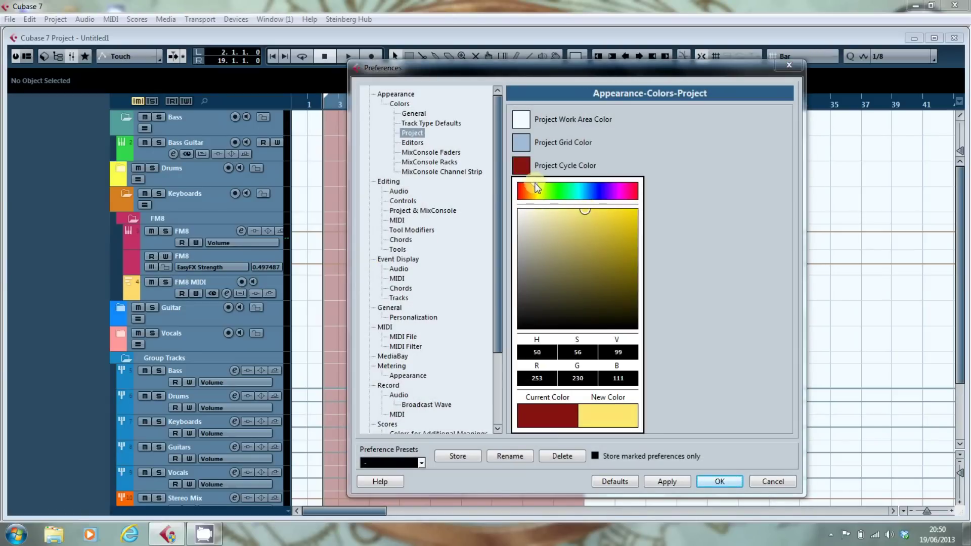
{"action": "mouse_move", "coordinate": [535, 185]}
{"action": "left_mouse_down"}
{"action": "mouse_move", "coordinate": [581, 185]}
{"action": "mouse_move", "coordinate": [577, 213]}
{"action": "mouse_move", "coordinate": [567, 209]}
{"action": "left_mouse_up"}
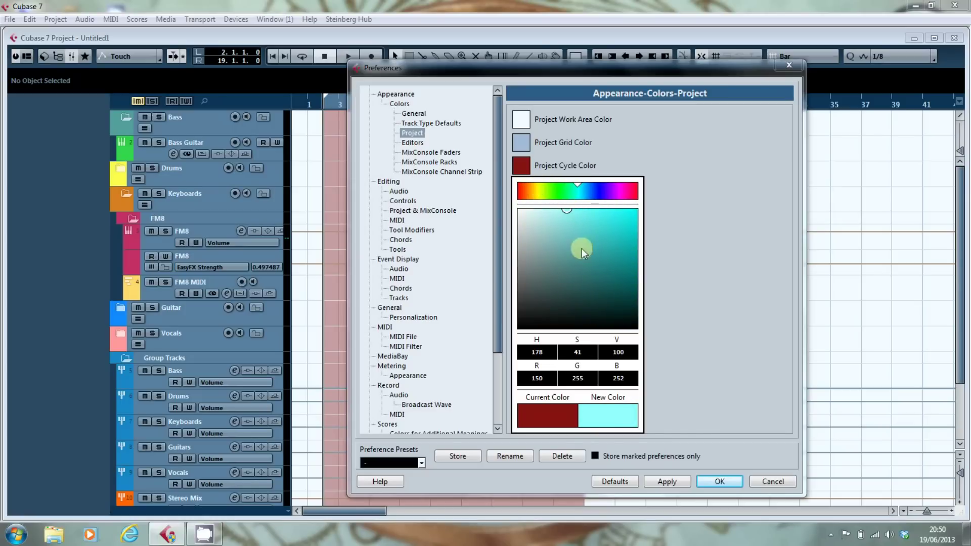
{"action": "left_click", "coordinate": [714, 383]}
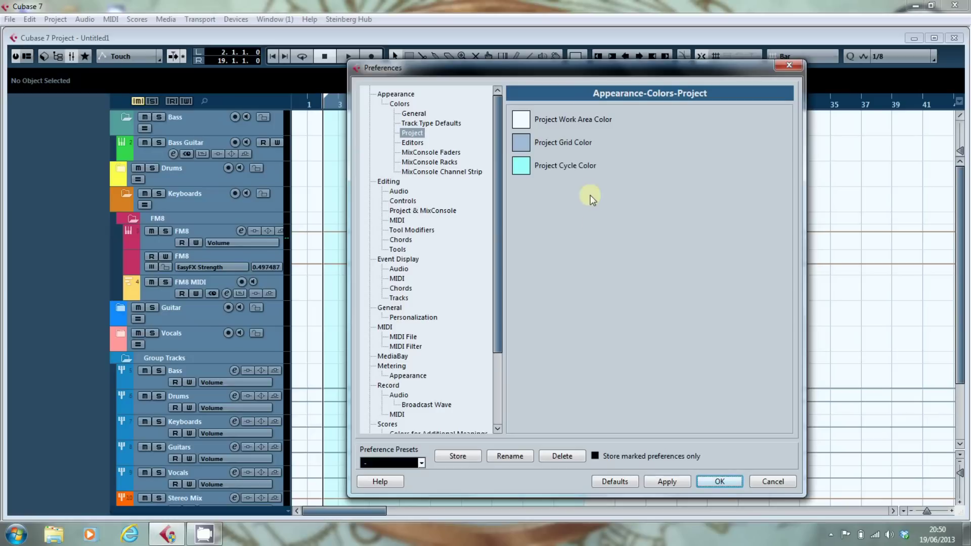
- Check the Project Grid Color without changing it, then show the Editors colour settings
{"action": "left_click", "coordinate": [521, 142]}
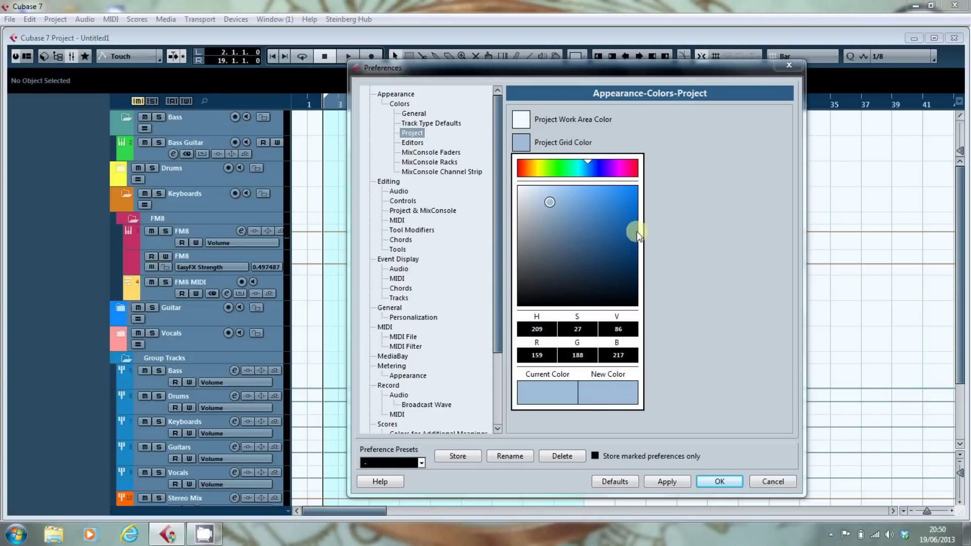
{"action": "left_click", "coordinate": [699, 199]}
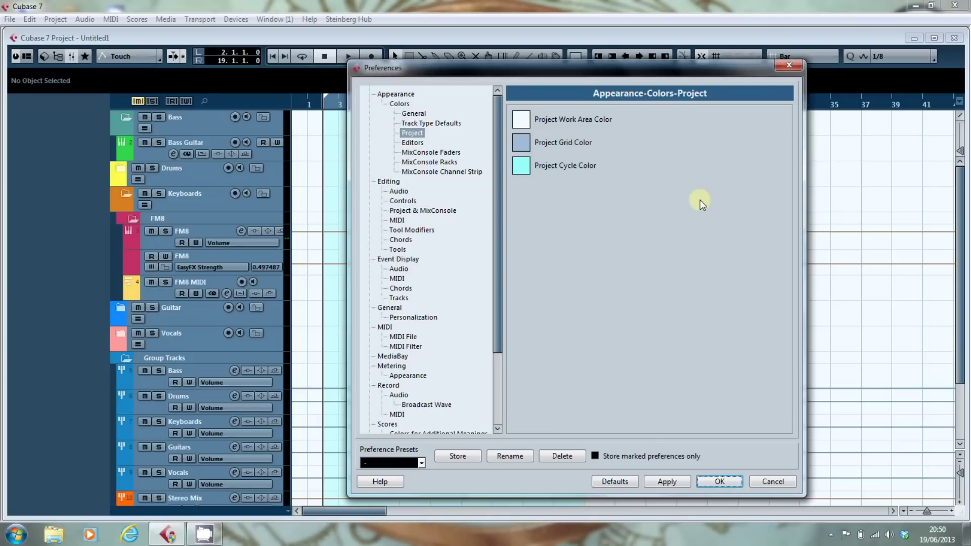
{"action": "left_click", "coordinate": [416, 142]}
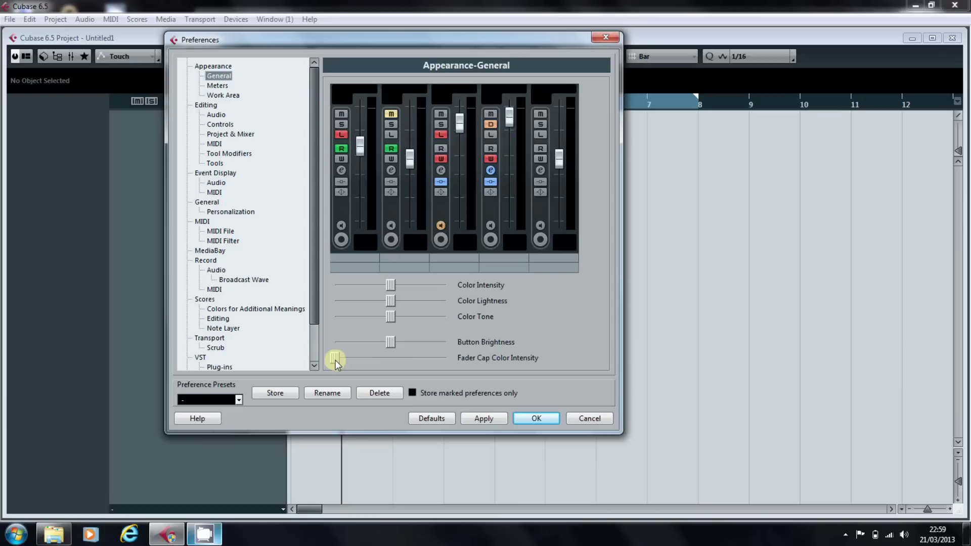
- Drag Fader Cap Color Intensity fully right so the preview fader caps turn coloured
{"action": "left_click_drag", "start_coordinate": [335, 364], "coordinate": [461, 372]}
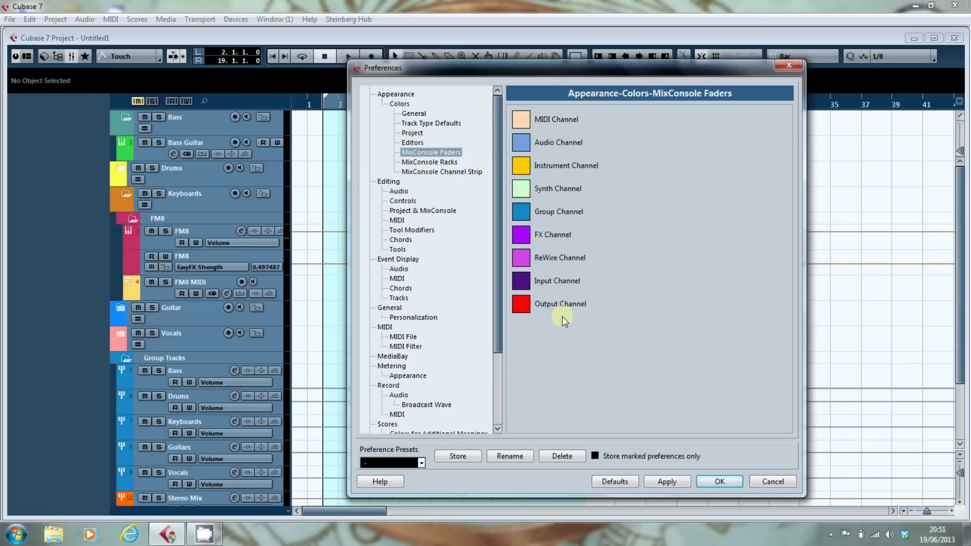
{"action": "left_click", "coordinate": [774, 481]}
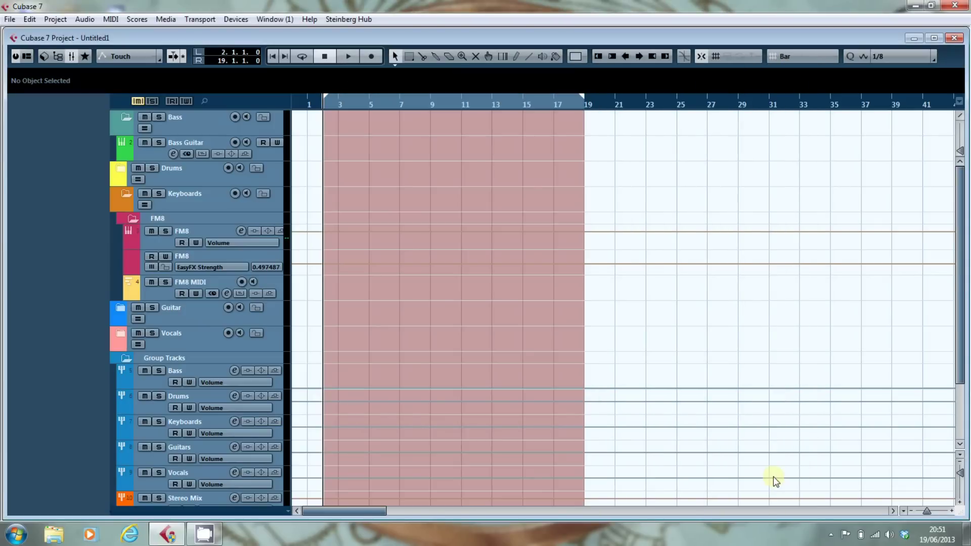
{"action": "key", "text": "F3"}
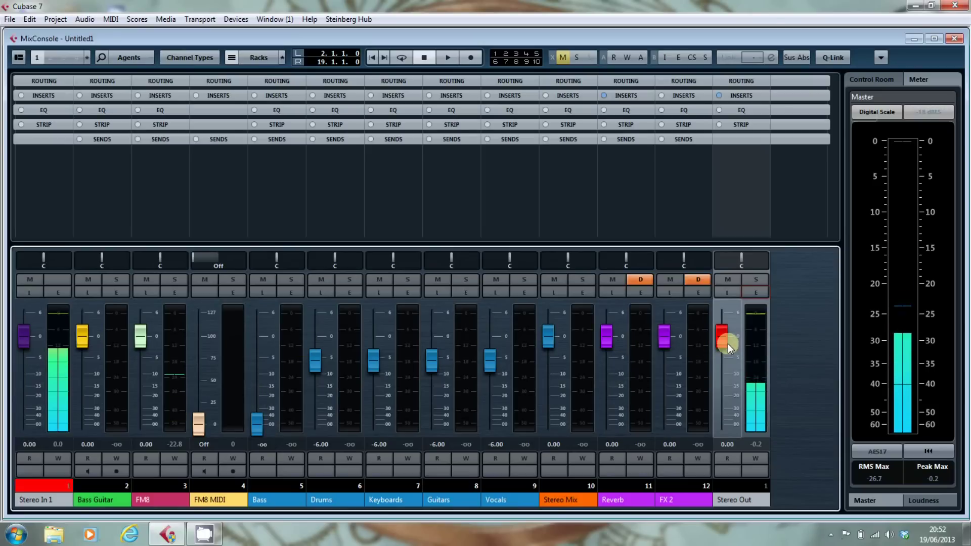
- Leave the MixConsole, review the MixConsole Racks colours in Preferences, confirm with OK, and reopen the MixConsole
{"action": "key", "text": "F3"}
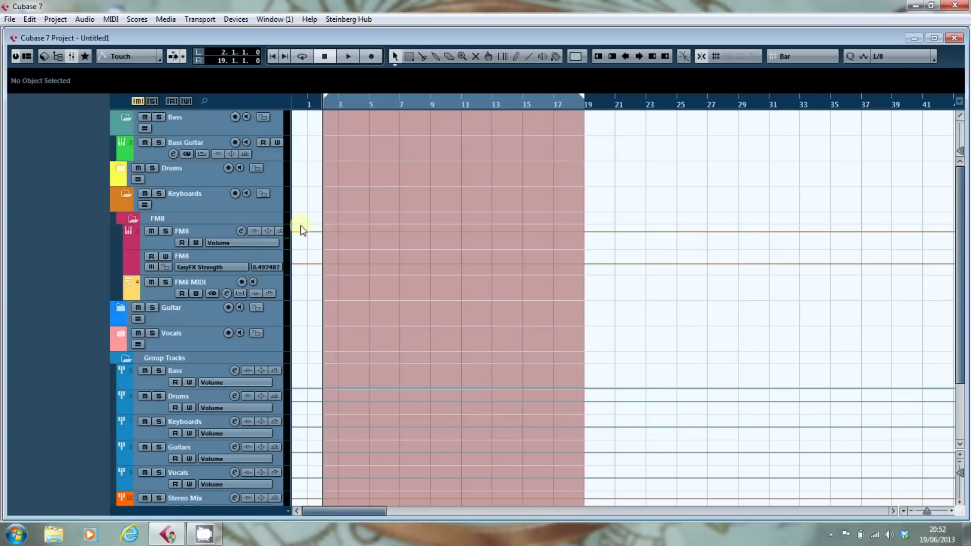
{"action": "left_click", "coordinate": [9, 20]}
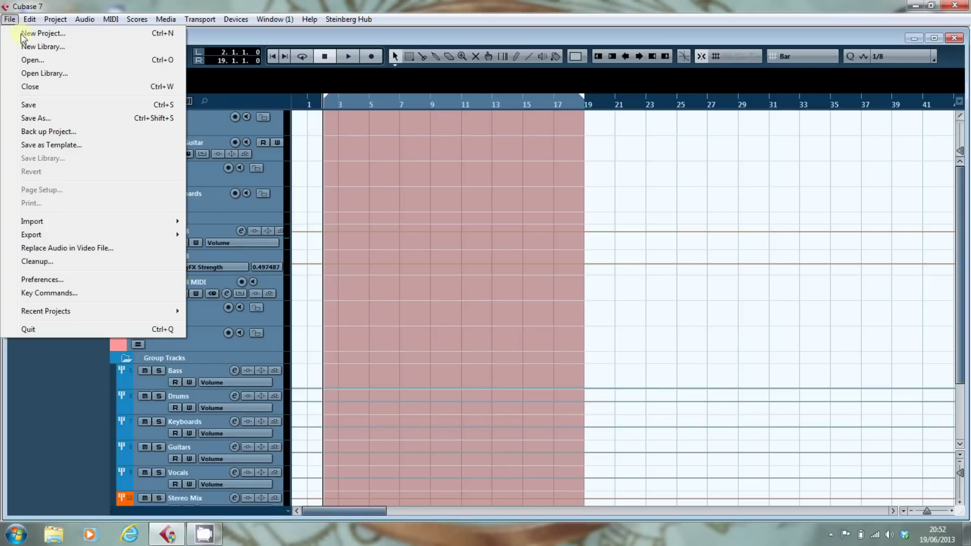
{"action": "left_click", "coordinate": [76, 280]}
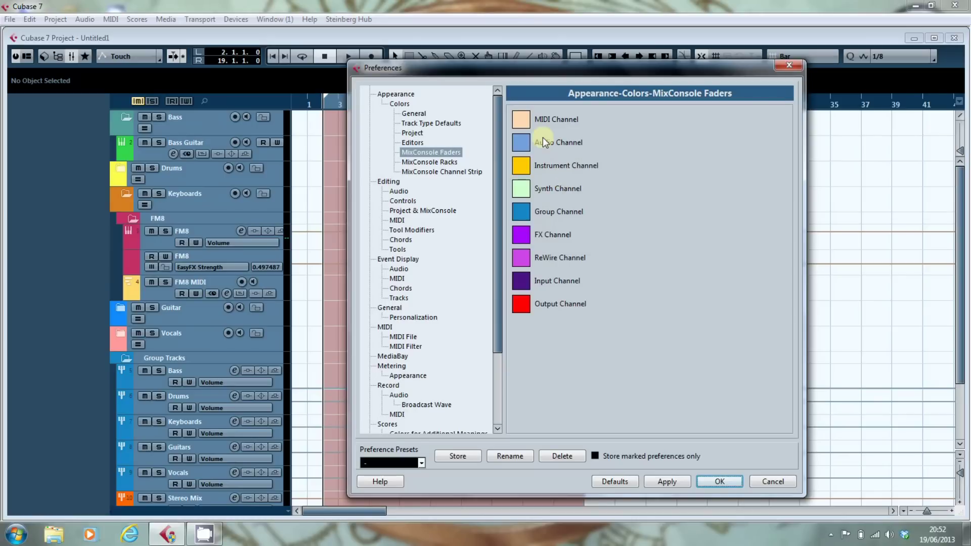
{"action": "left_click", "coordinate": [447, 162]}
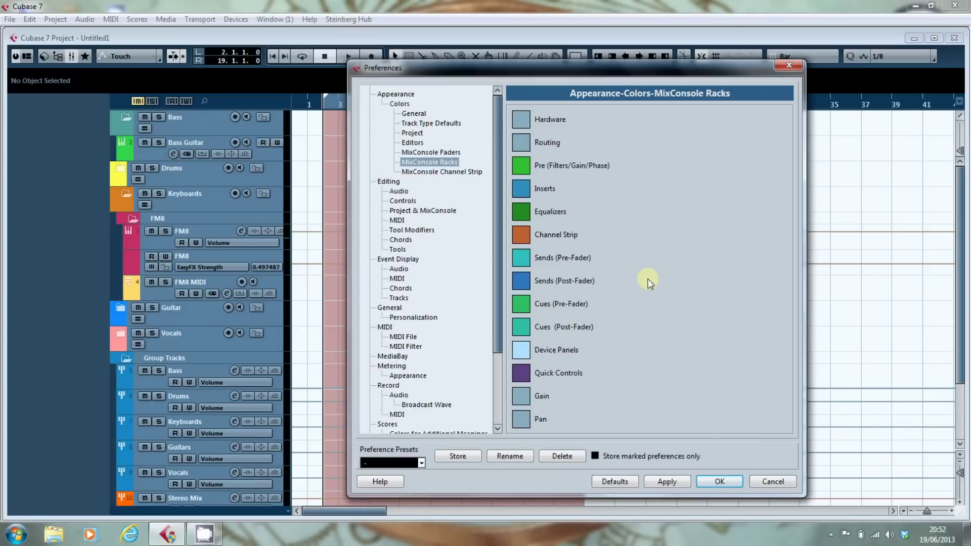
{"action": "left_click", "coordinate": [720, 483]}
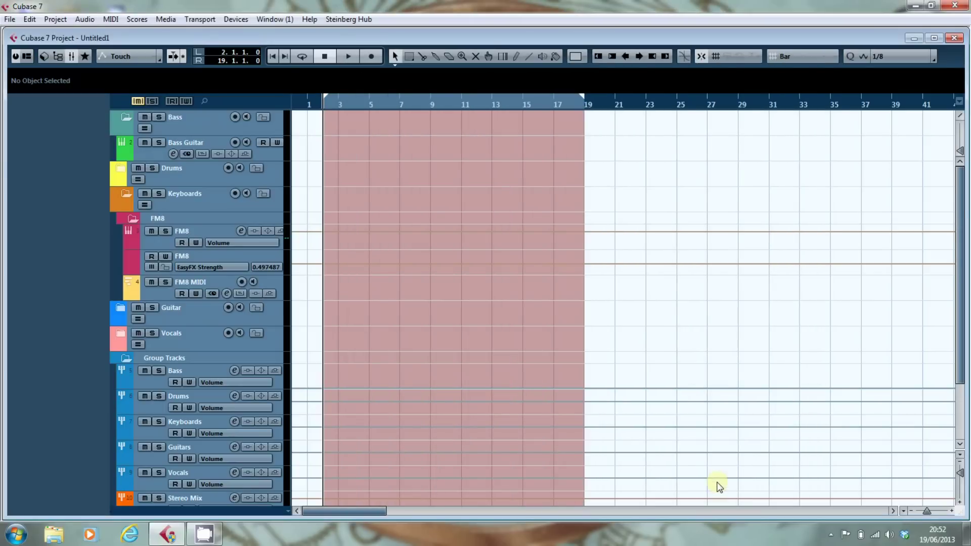
{"action": "key", "text": "F3"}
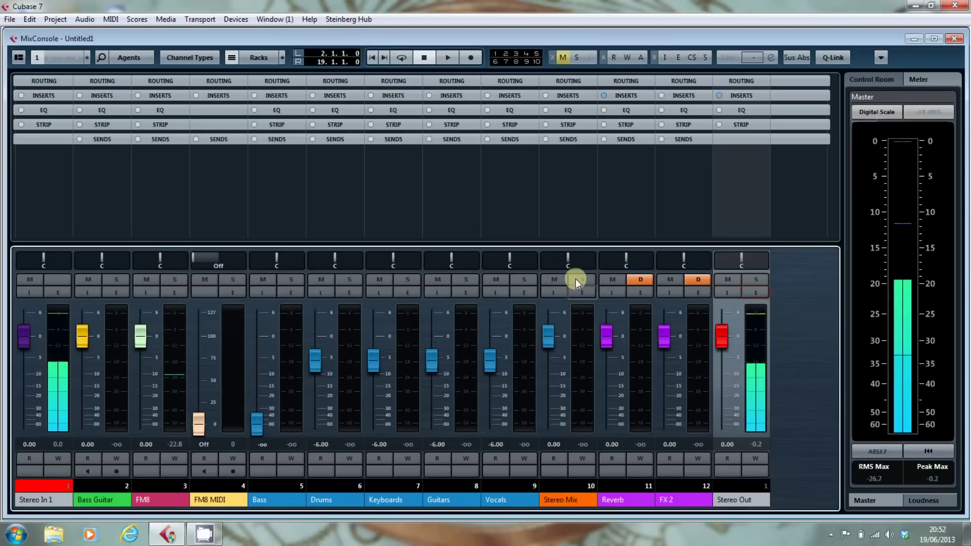
- Open and close the MixConsole Racks dropdown to see the available rack types
{"action": "left_click", "coordinate": [251, 57]}
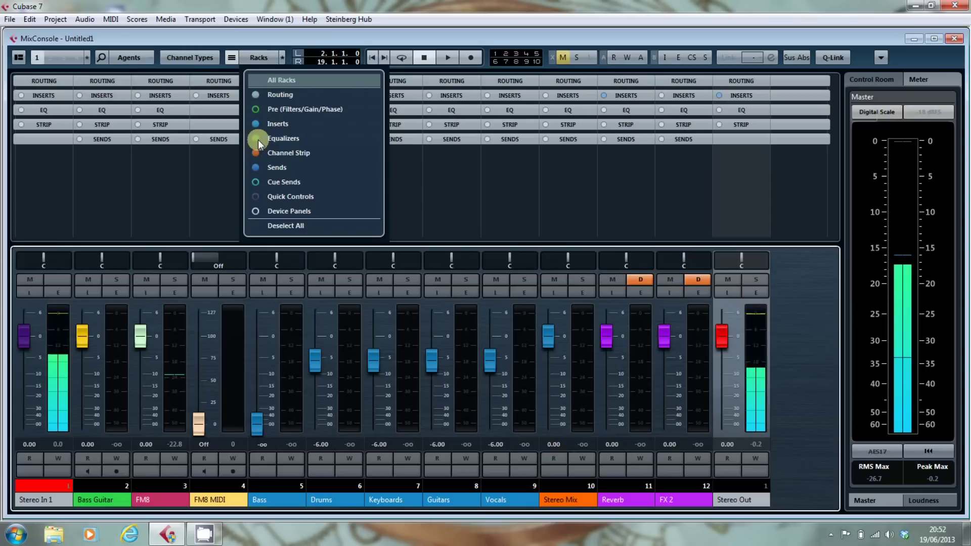
{"action": "left_click", "coordinate": [258, 55]}
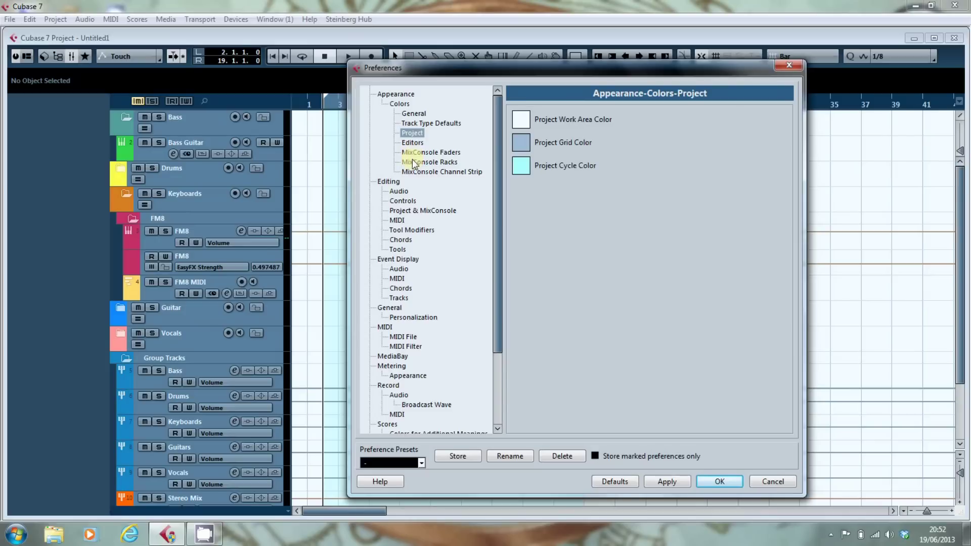
- View the MixConsole Channel Strip colours and apply the preferences with OK
{"action": "left_click", "coordinate": [414, 172]}
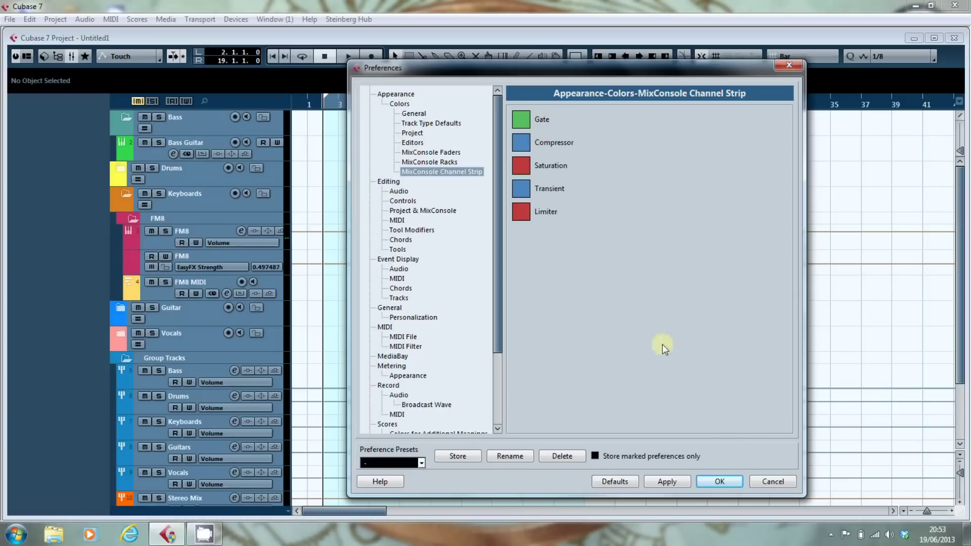
{"action": "left_click", "coordinate": [720, 483]}
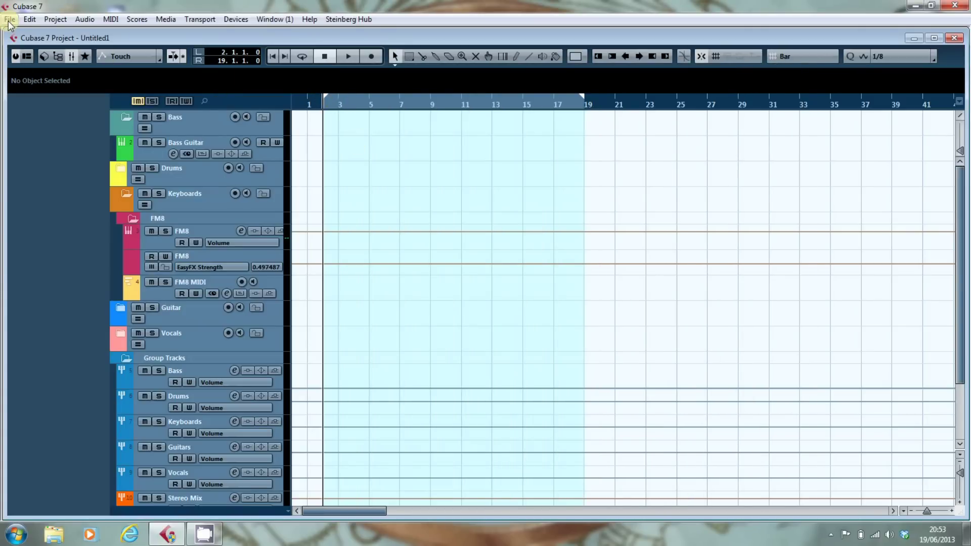
- Open the MixConsole Strip rack and switch on Noise Gate, Tube Compressor, EnvelopeShaper and Tape Saturation on Keyboards
{"action": "key", "text": "F3"}
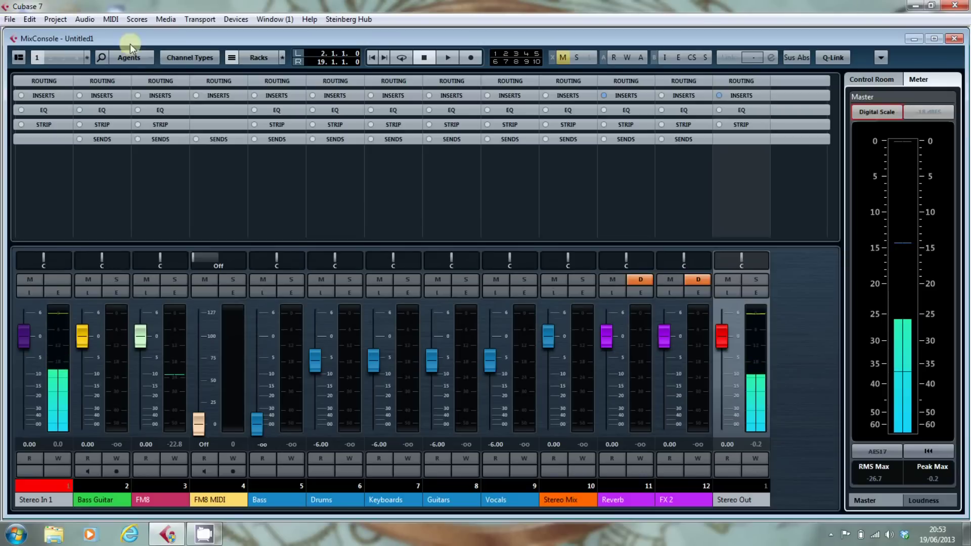
{"action": "left_click", "coordinate": [399, 125]}
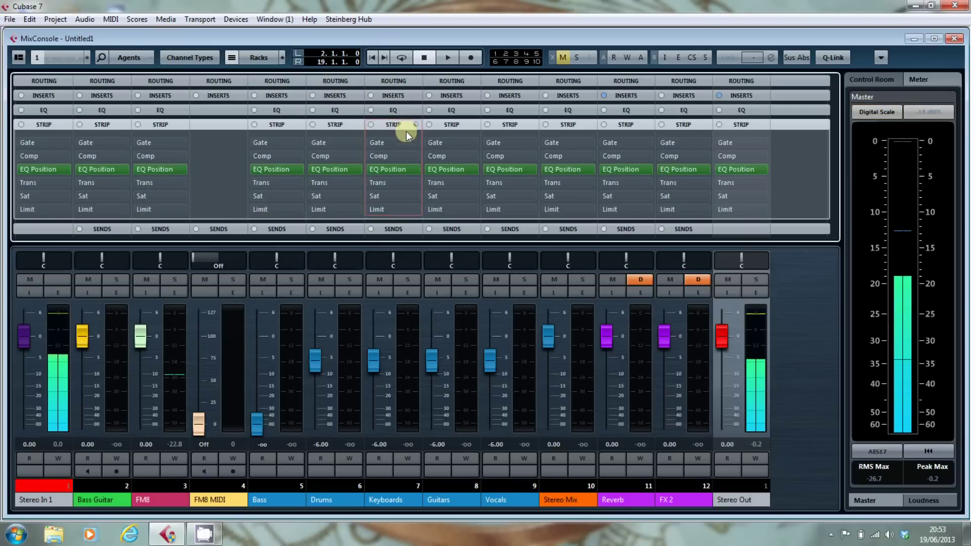
{"action": "left_click", "coordinate": [408, 140]}
{"action": "left_click", "coordinate": [398, 165]}
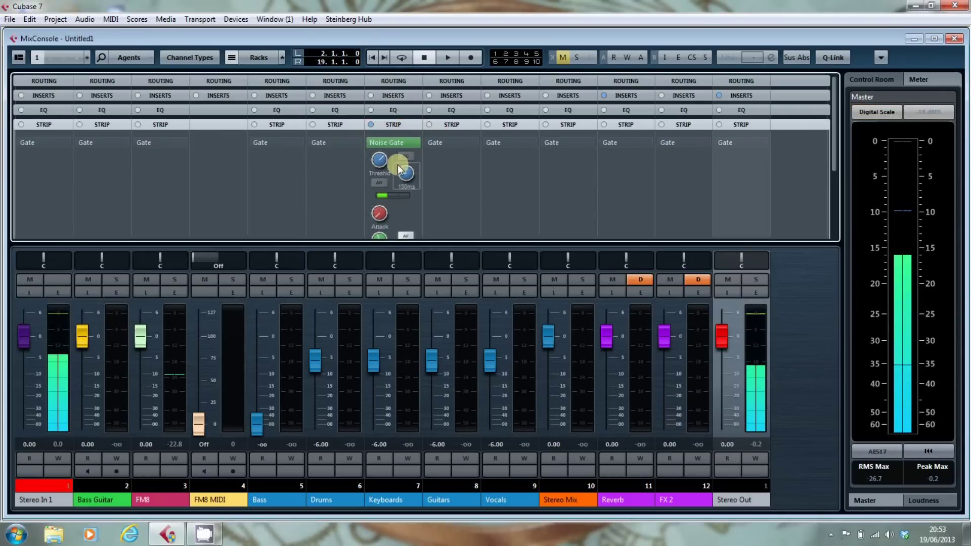
{"action": "left_click", "coordinate": [399, 156]}
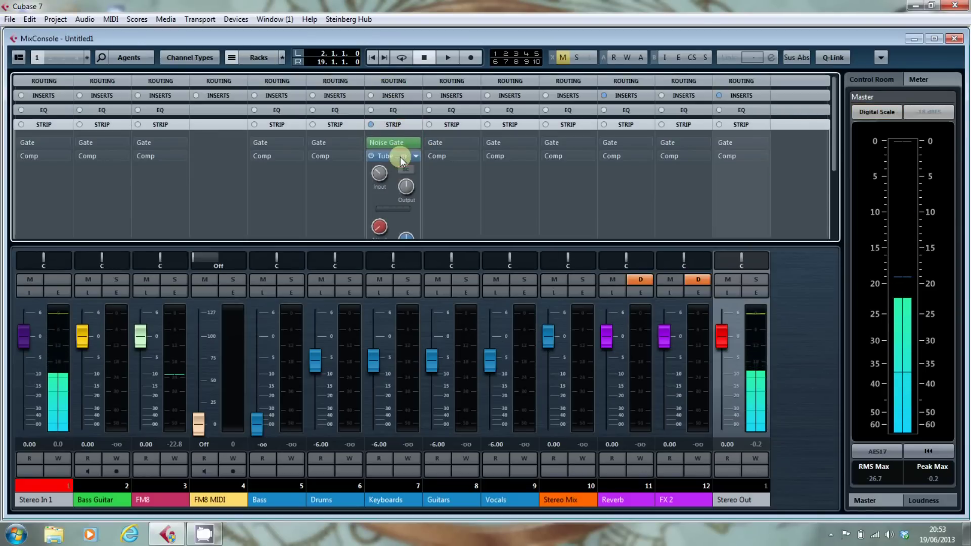
{"action": "left_click", "coordinate": [390, 178]}
{"action": "left_click", "coordinate": [390, 182]}
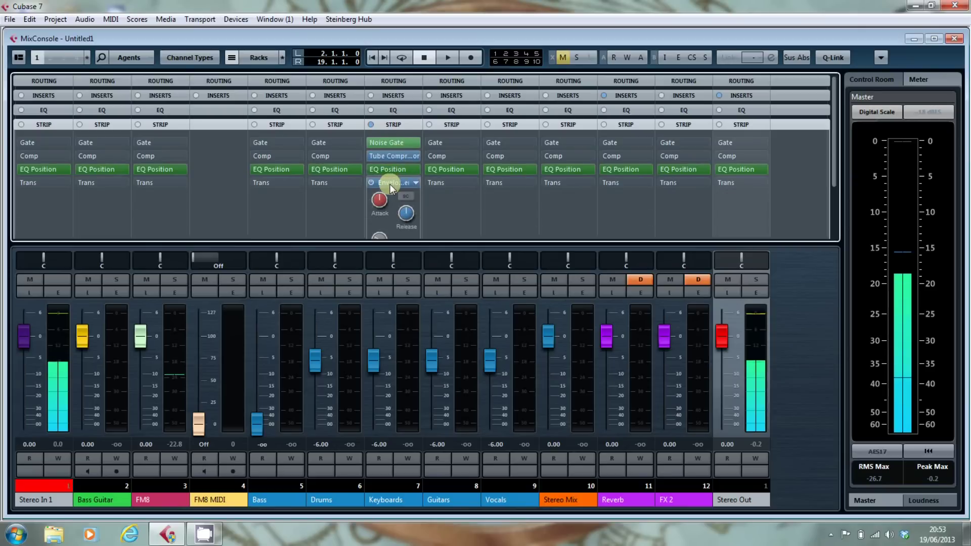
{"action": "left_click", "coordinate": [390, 185]}
{"action": "left_click", "coordinate": [388, 197]}
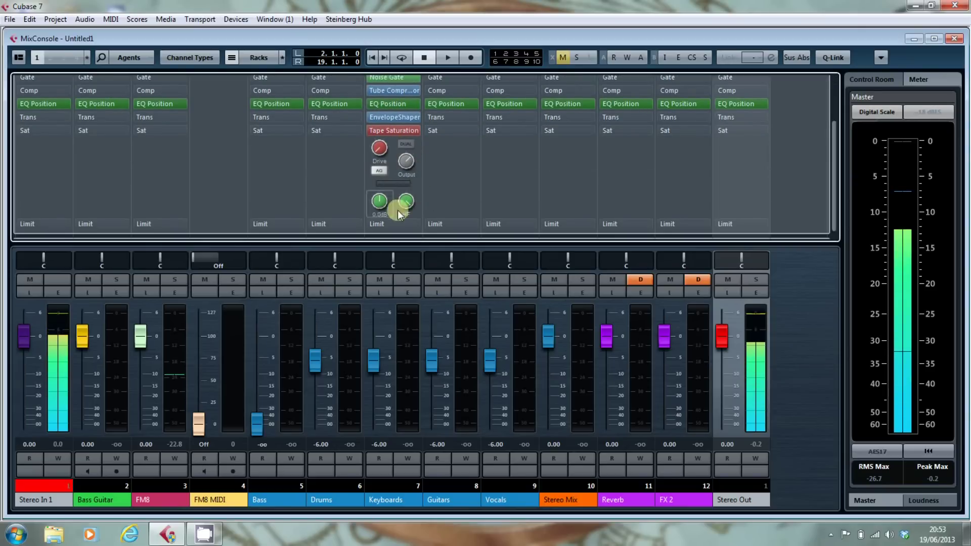
{"action": "left_click", "coordinate": [387, 132]}
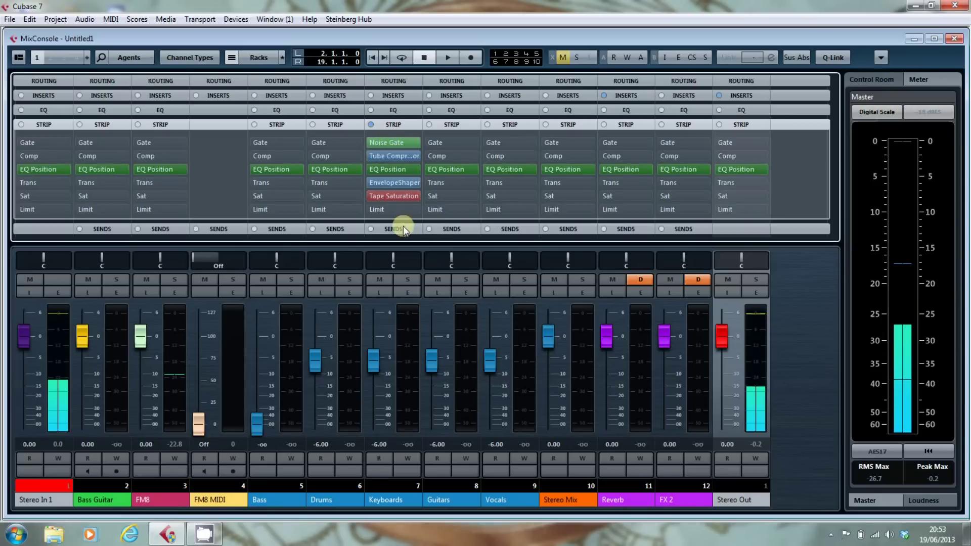
{"action": "mouse_move", "coordinate": [415, 160]}
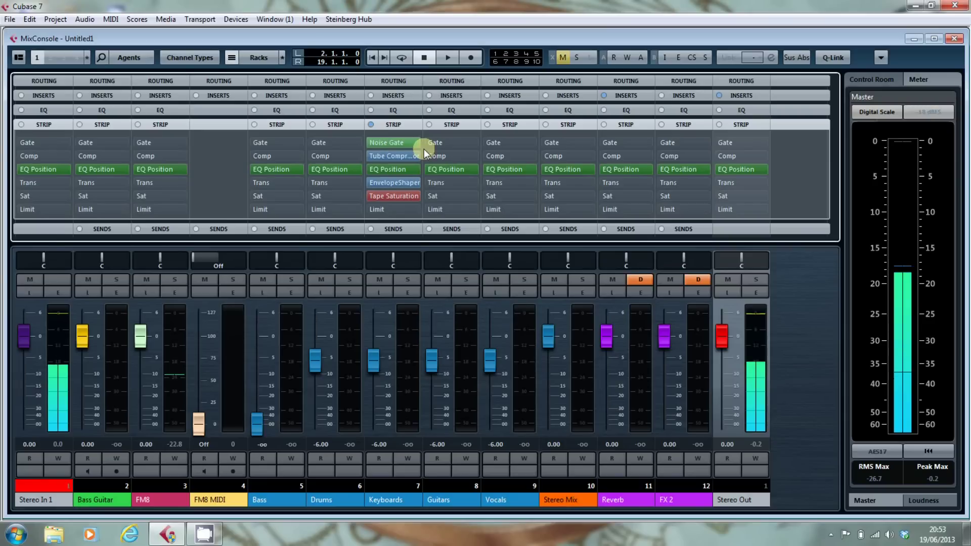
- Close the MixConsole and open Preferences on the Event Display > Tracks page
{"action": "key", "text": "F3"}
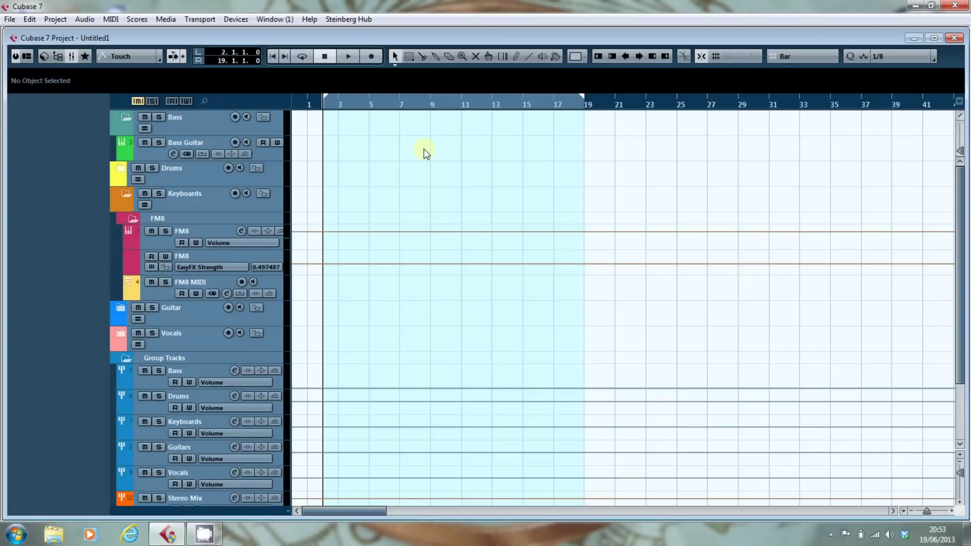
{"action": "left_click", "coordinate": [10, 19]}
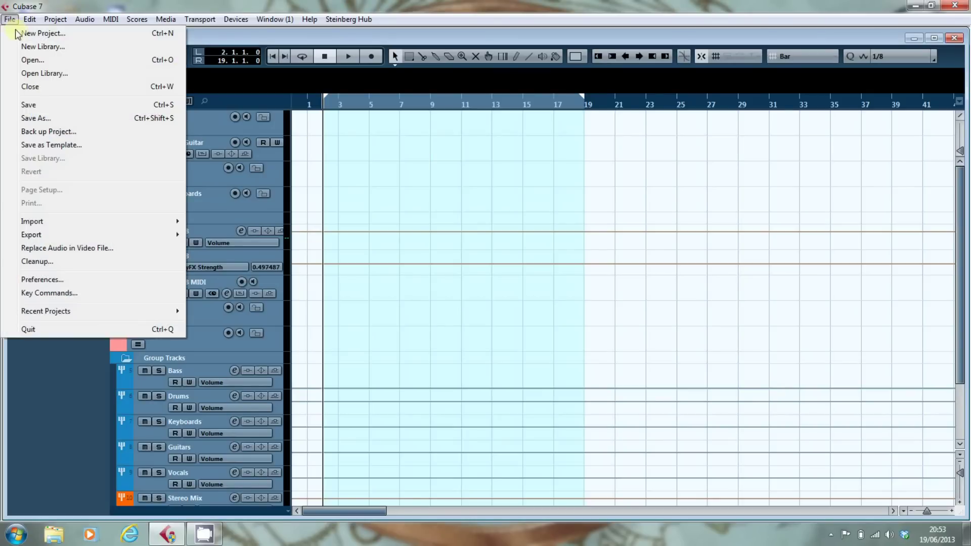
{"action": "left_click", "coordinate": [71, 279]}
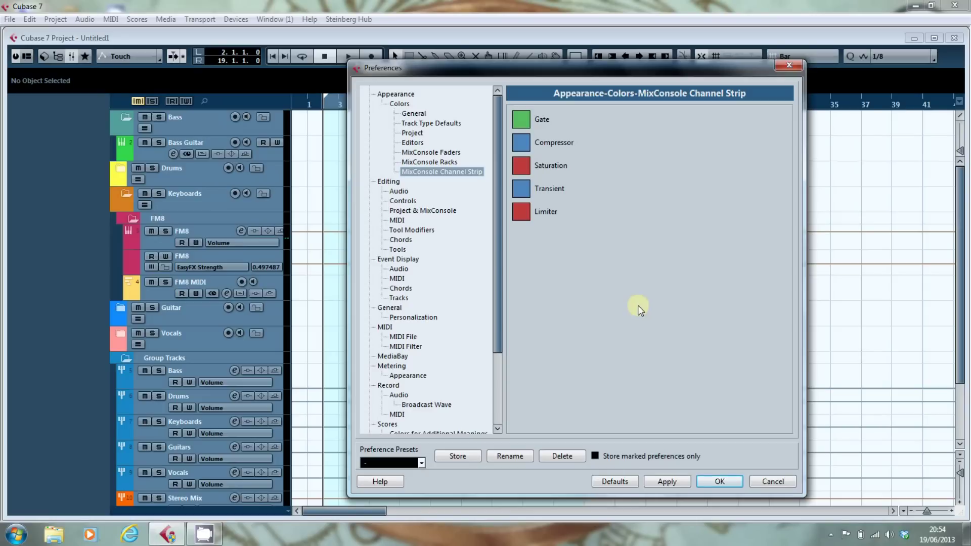
{"action": "left_click", "coordinate": [409, 297]}
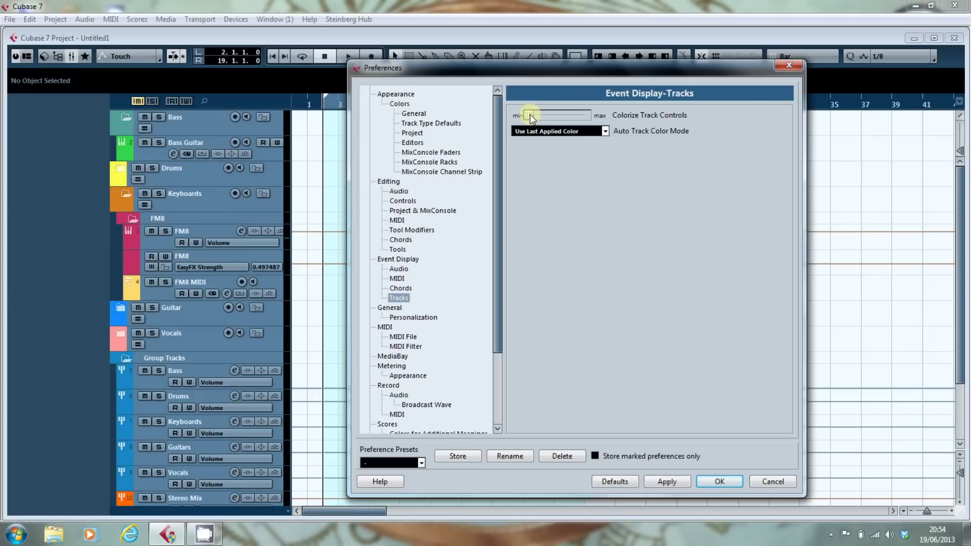
- Set Colorize Track Controls to maximum, apply it, and confirm the Preferences with OK
{"action": "left_click_drag", "start_coordinate": [545, 114], "coordinate": [566, 114]}
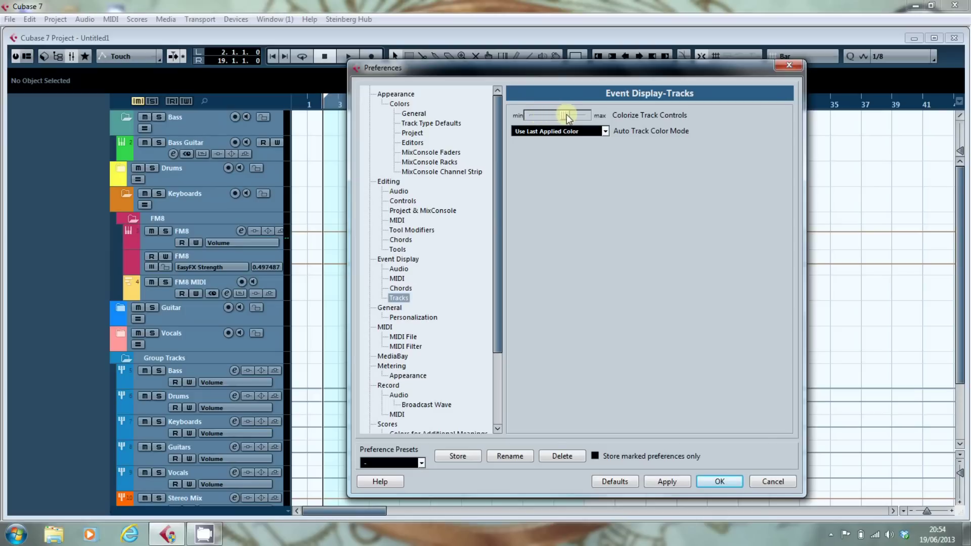
{"action": "left_click", "coordinate": [675, 481]}
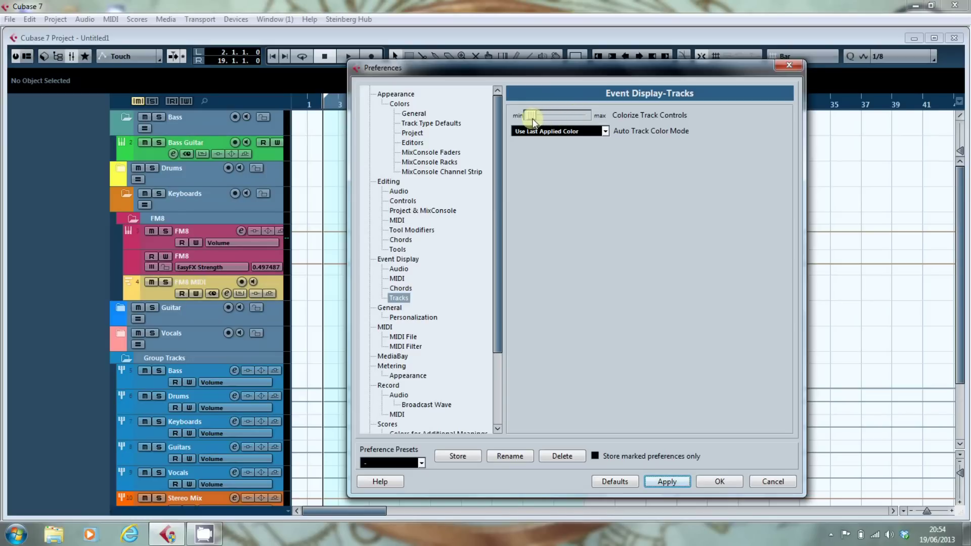
{"action": "left_click", "coordinate": [686, 482]}
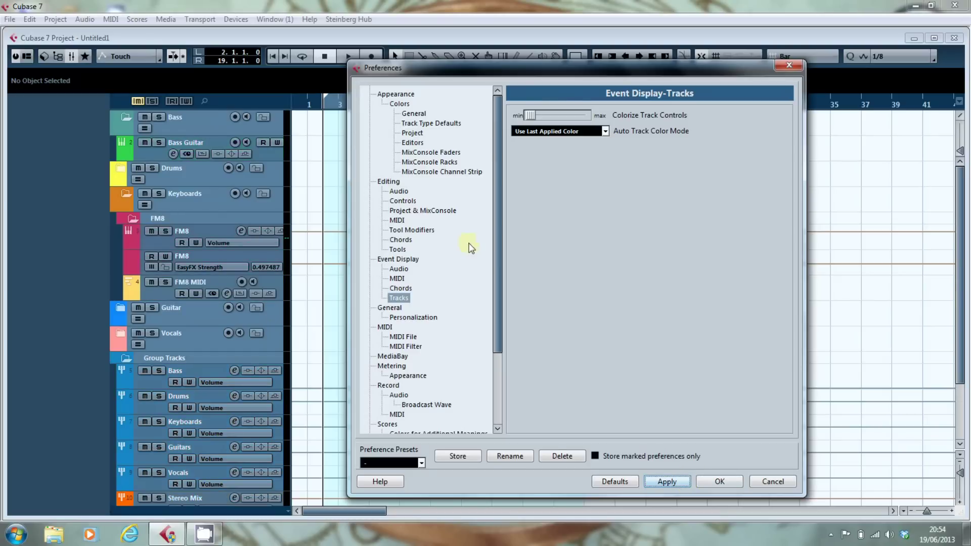
{"action": "left_click_drag", "start_coordinate": [530, 113], "coordinate": [588, 114]}
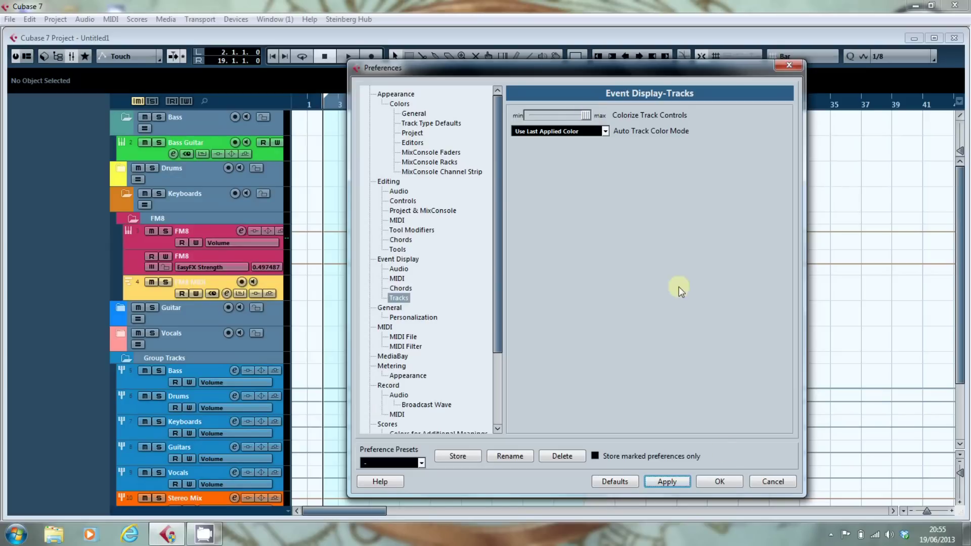
{"action": "left_click", "coordinate": [719, 481]}
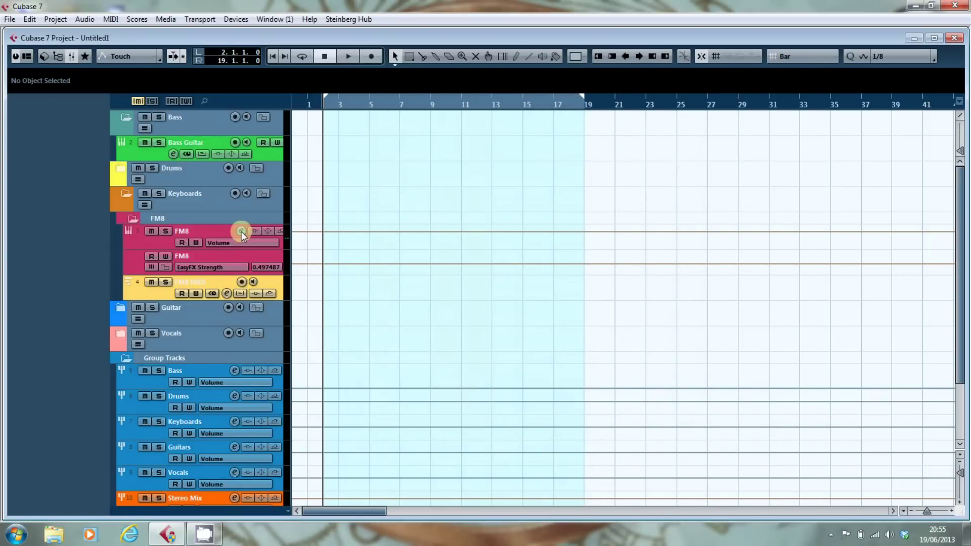
- Check the FM8 channel settings window, then select the FM8 EasyFX Strength automation lane
{"action": "left_click", "coordinate": [241, 231]}
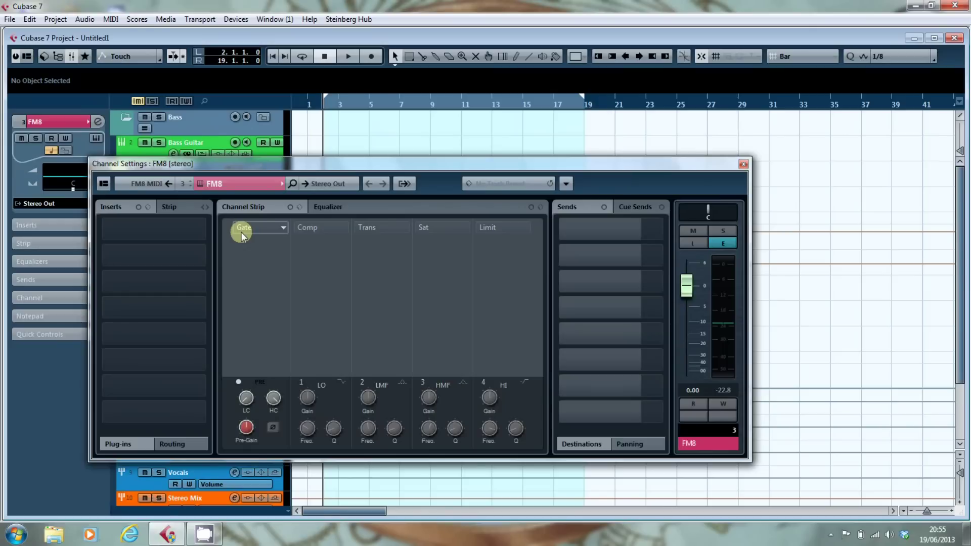
{"action": "left_click", "coordinate": [743, 165]}
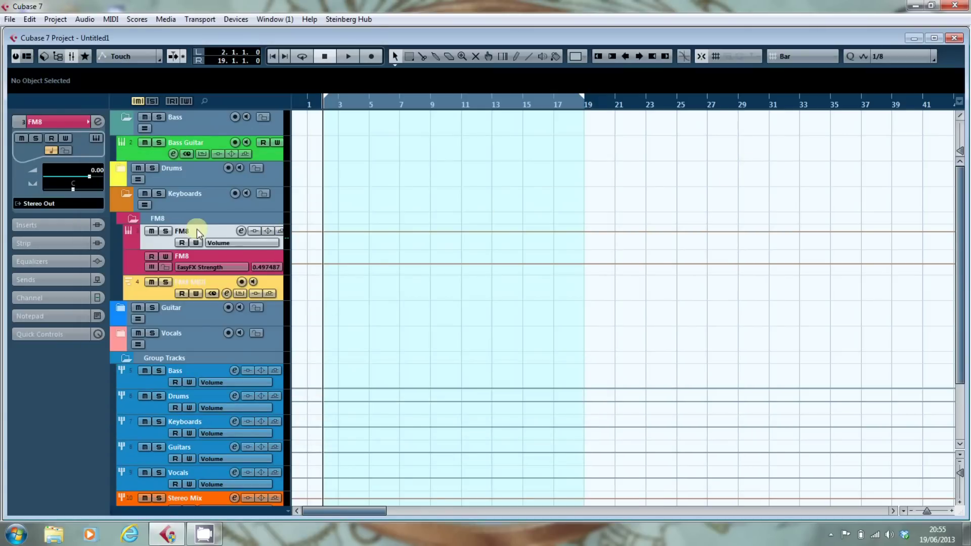
{"action": "left_click", "coordinate": [195, 256]}
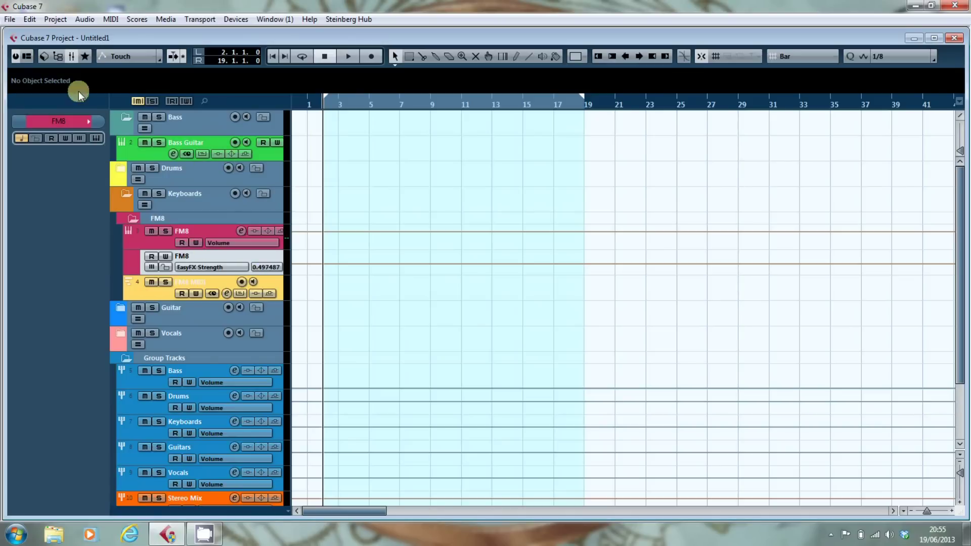
{"action": "left_click", "coordinate": [10, 19]}
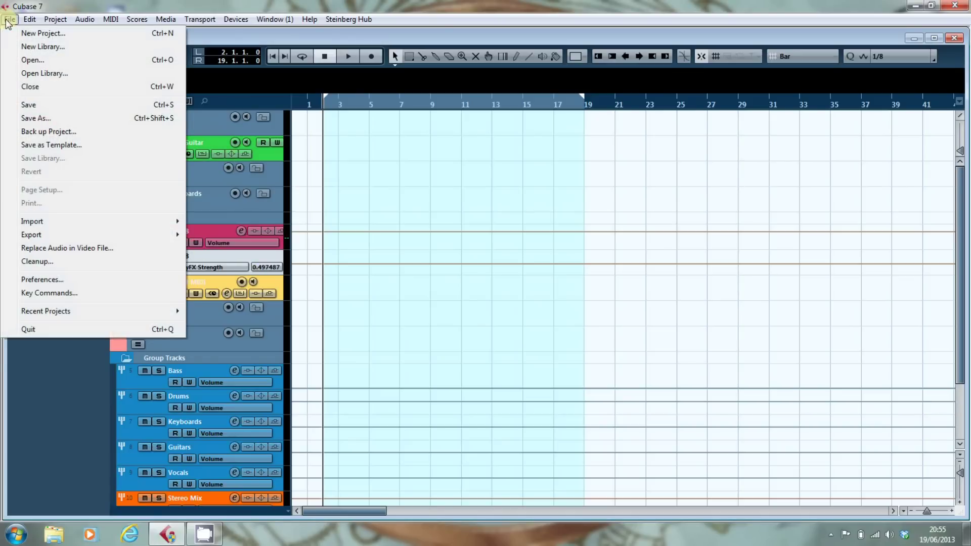
- Reopen Preferences and apply Colorize Track Controls at its minimum setting
{"action": "left_click", "coordinate": [82, 280]}
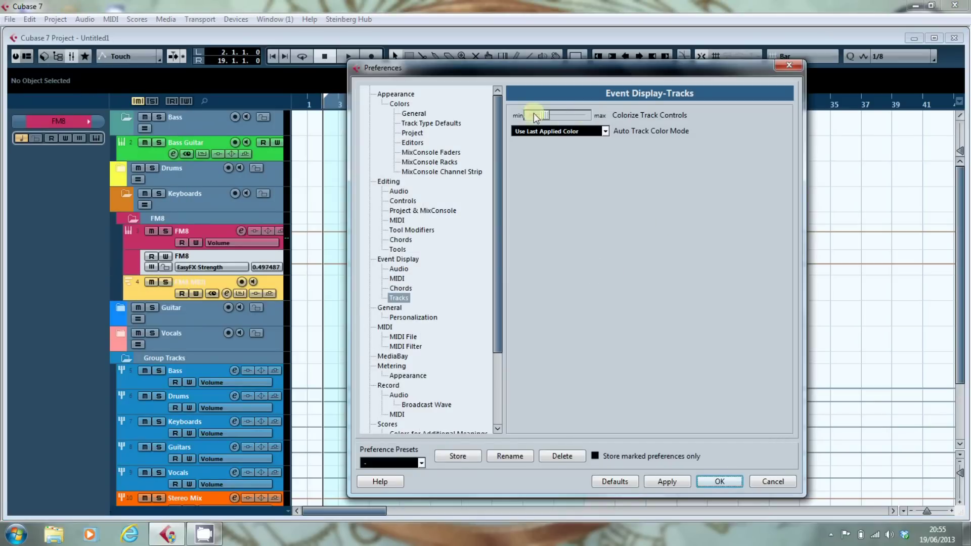
{"action": "left_click", "coordinate": [667, 481]}
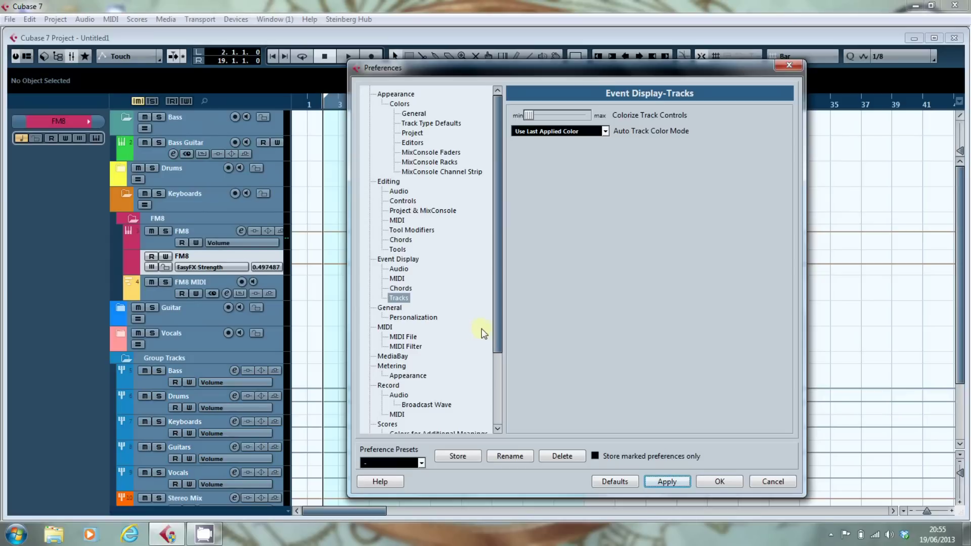
{"action": "scroll", "coordinate": [419, 284], "scroll_direction": "down", "scroll_amount": 3}
- Show Metering > Appearance, compare Channel and Master Meter colours, and select the -6.0 marker
{"action": "left_click", "coordinate": [418, 282]}
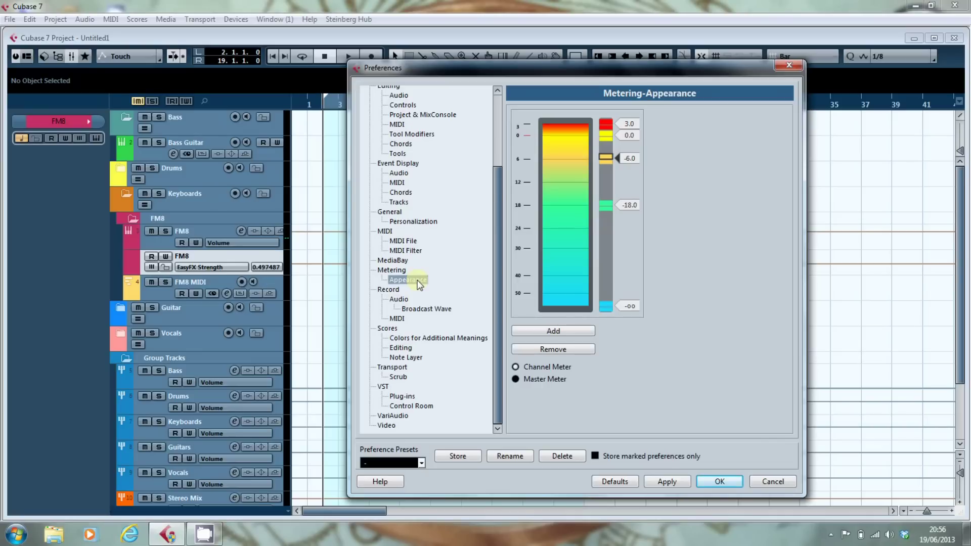
{"action": "left_click", "coordinate": [515, 379]}
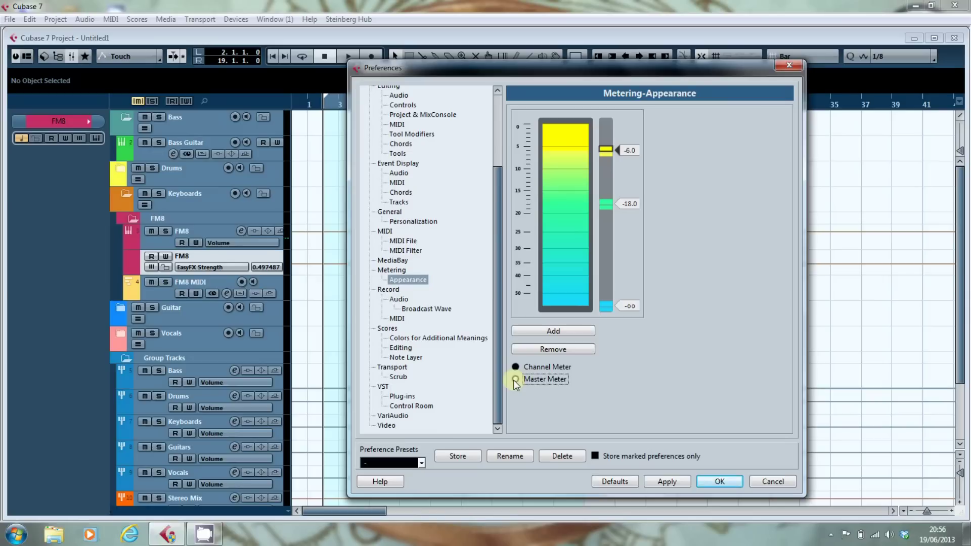
{"action": "left_click", "coordinate": [515, 367]}
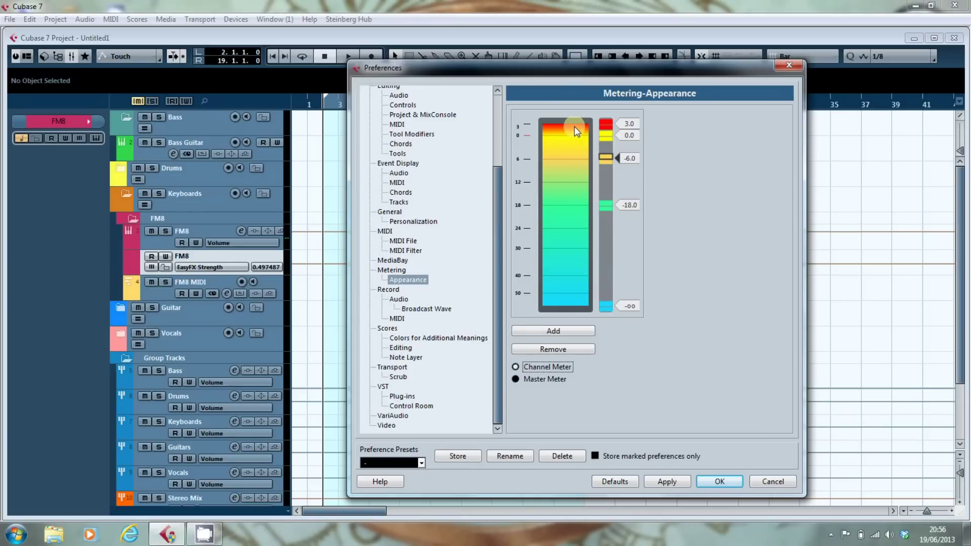
{"action": "left_click", "coordinate": [515, 378]}
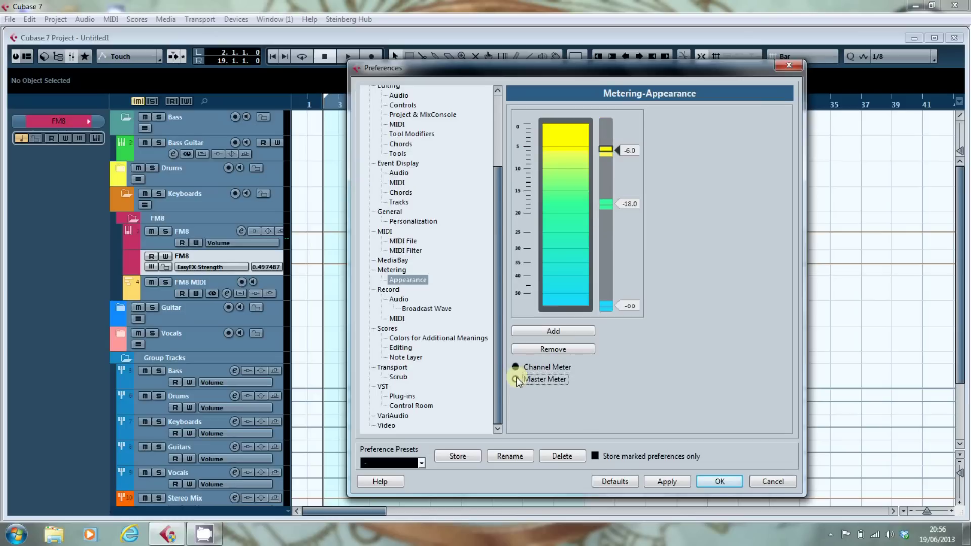
{"action": "left_click", "coordinate": [607, 151]}
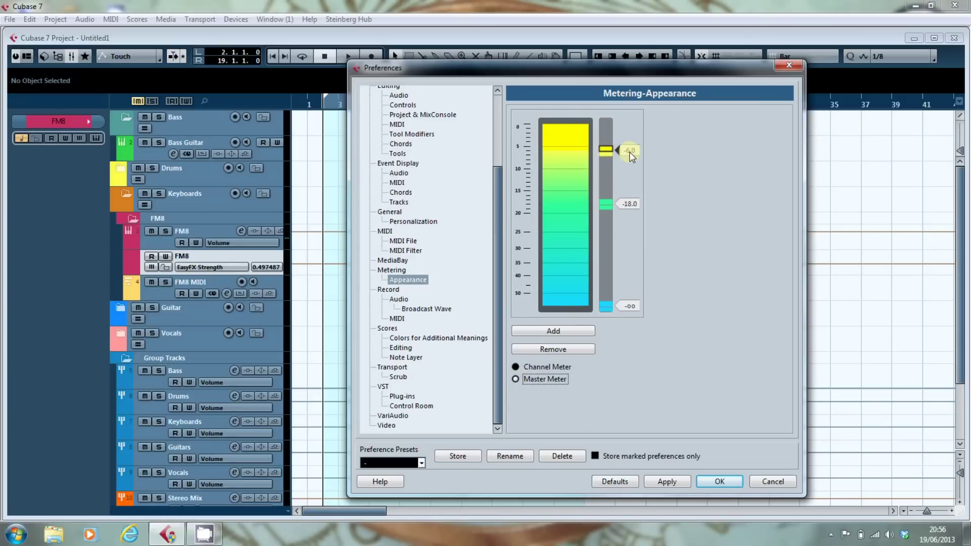